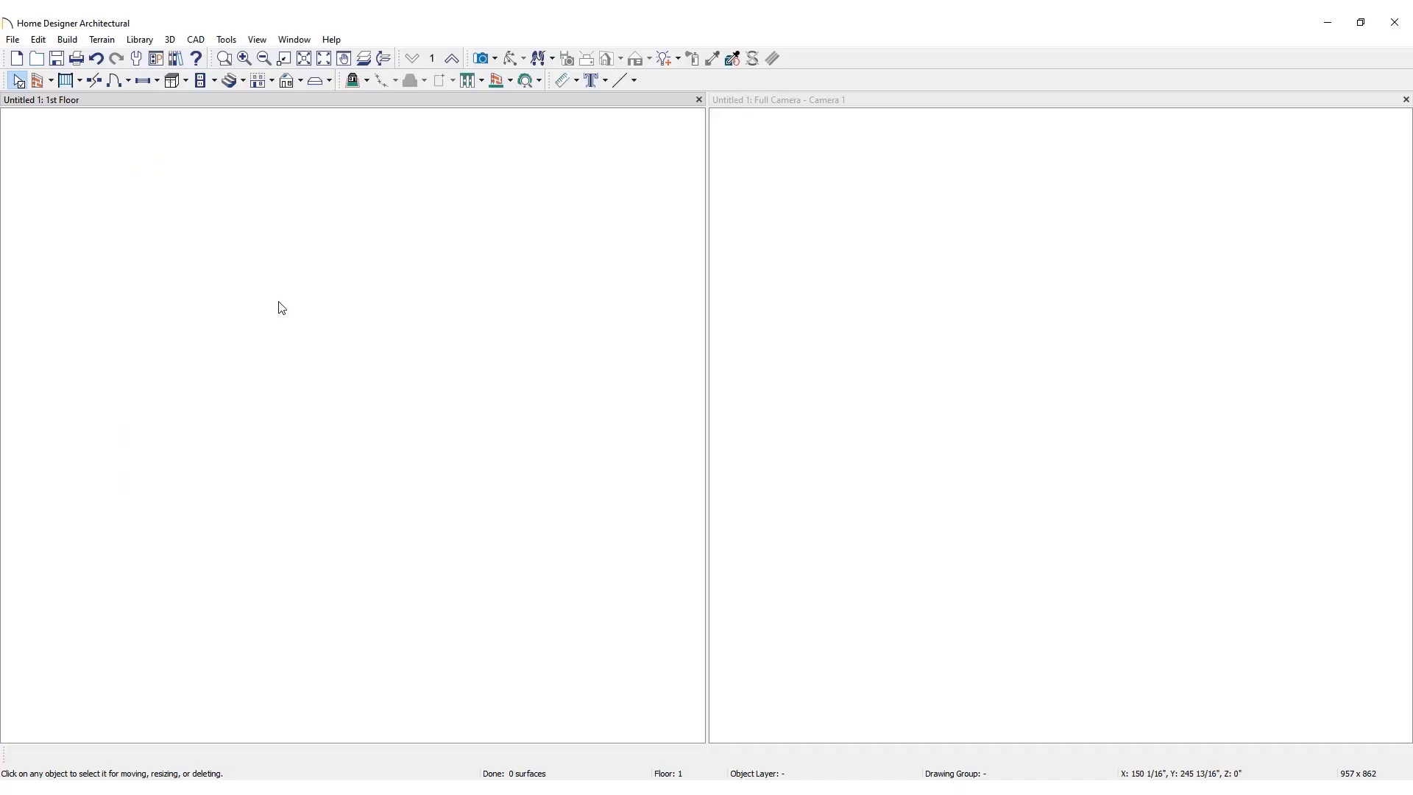
# Step: Create a rectangular terrain perimeter for the lot from the Terrain menu
pyautogui.click(117, 42)
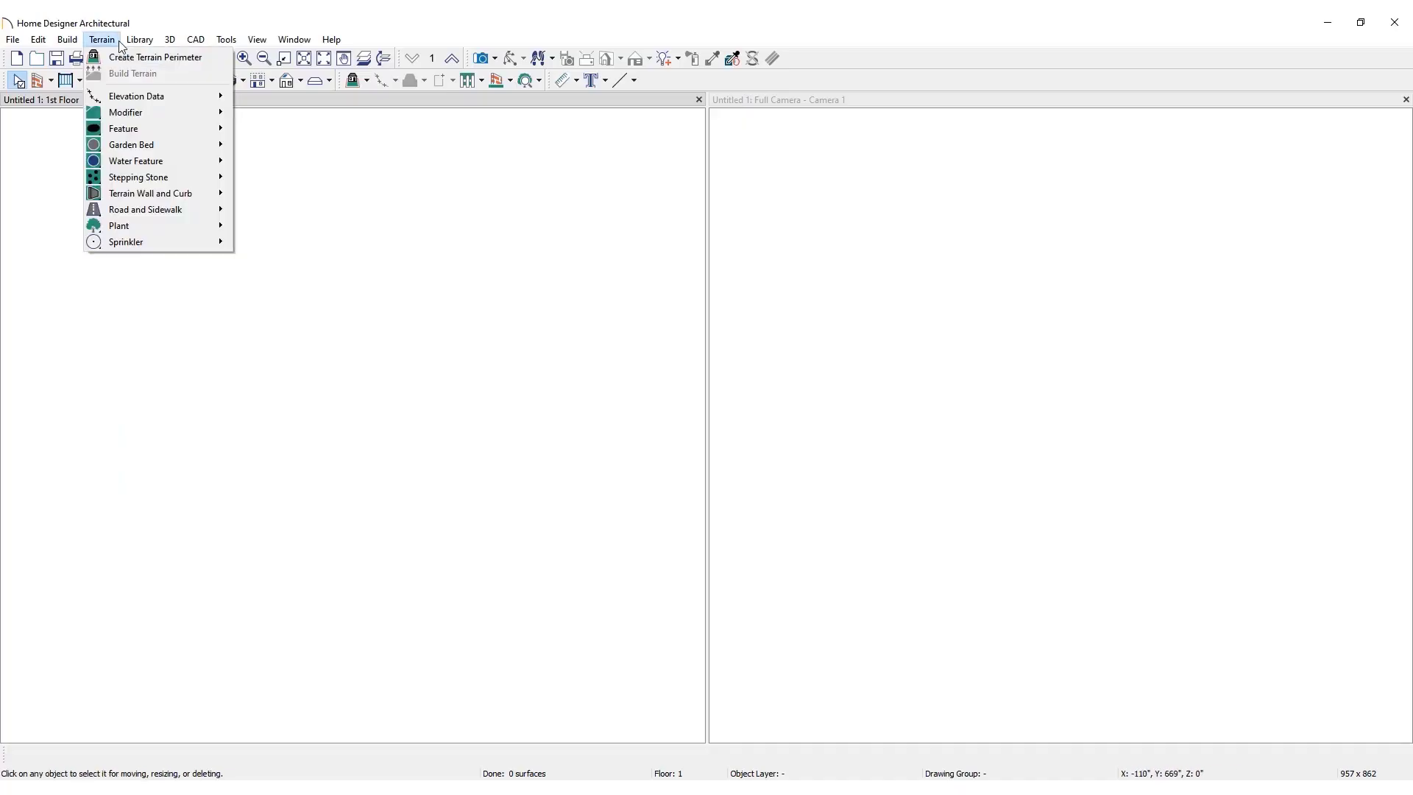
pyautogui.click(215, 57)
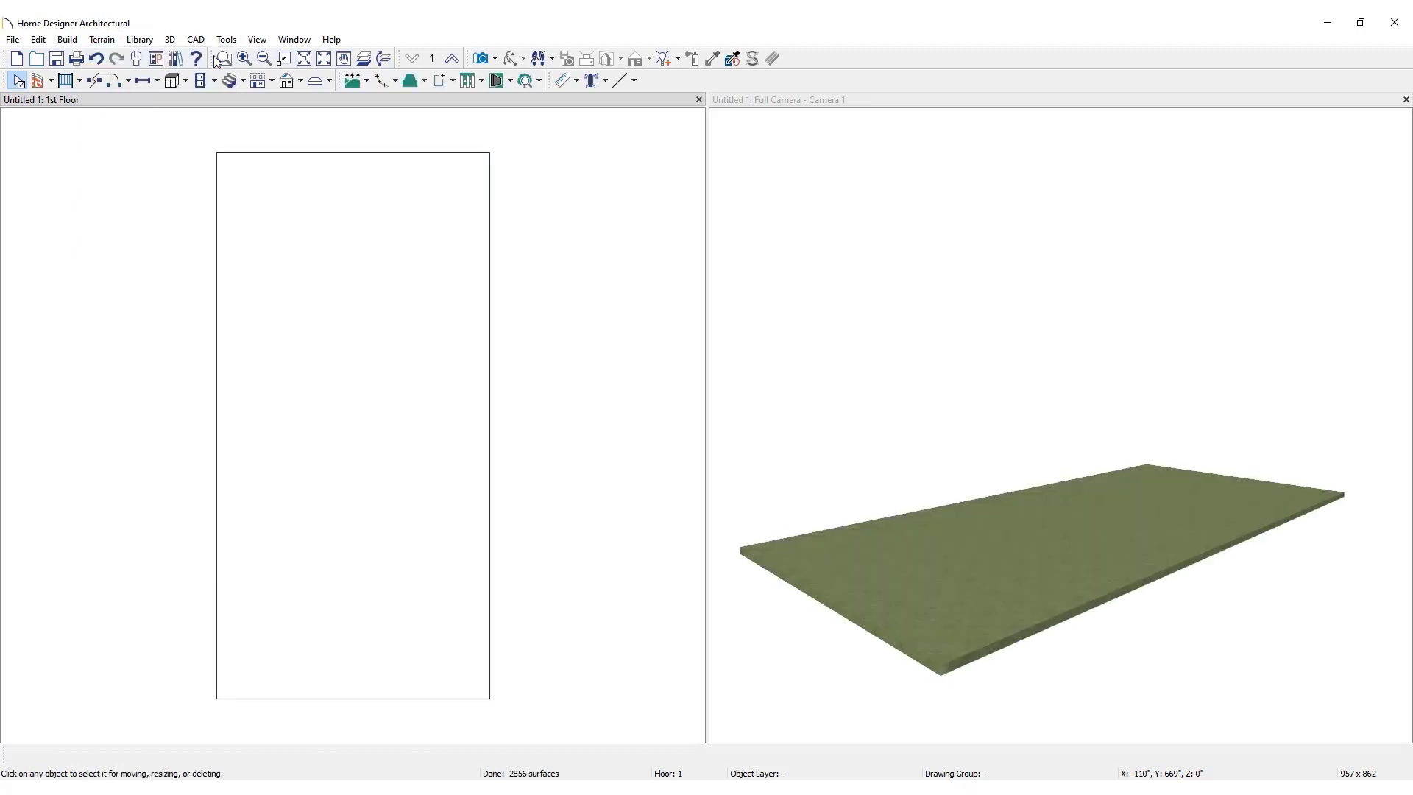
# Step: Draw a horizontal elevation line across the top of the terrain perimeter
pyautogui.click(118, 42)
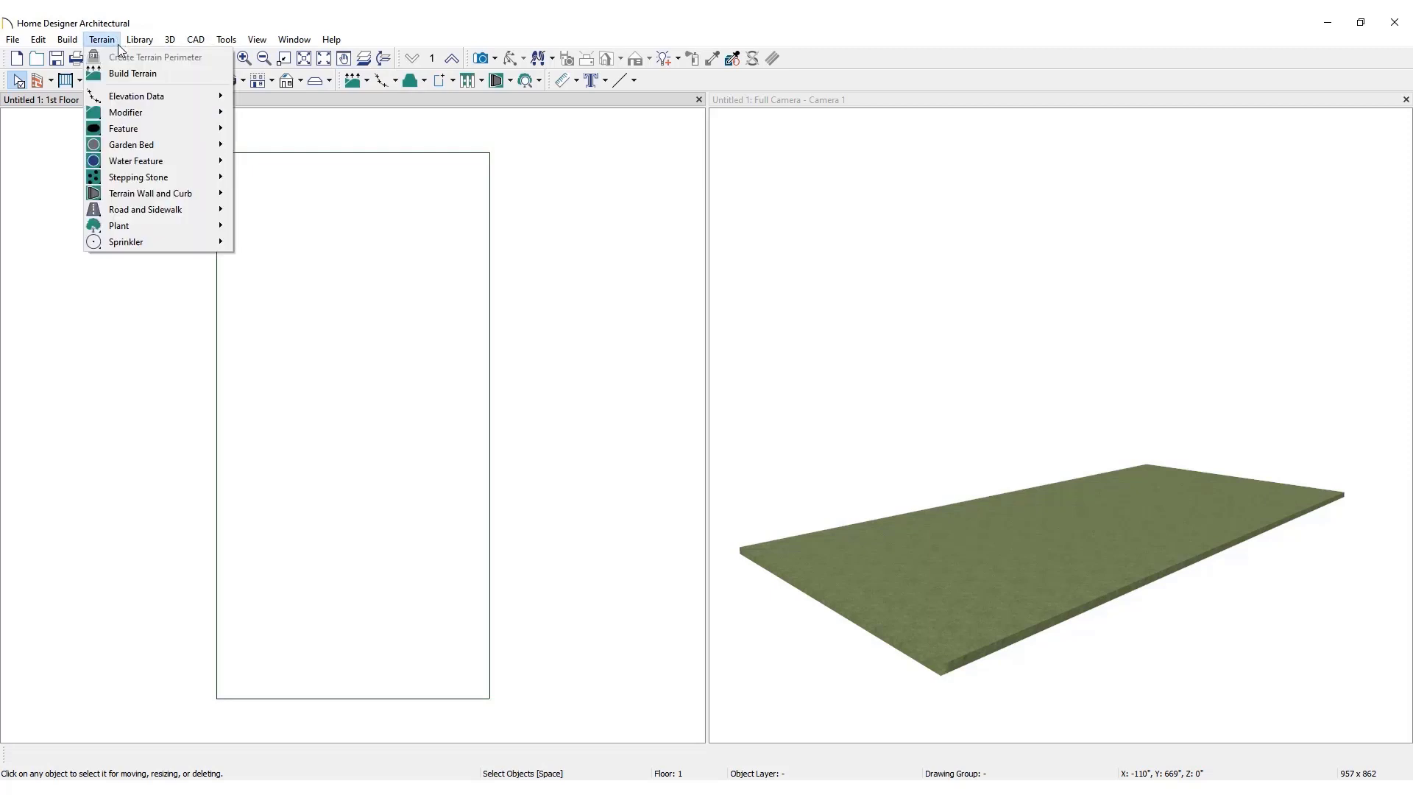
pyautogui.moveTo(158, 95)
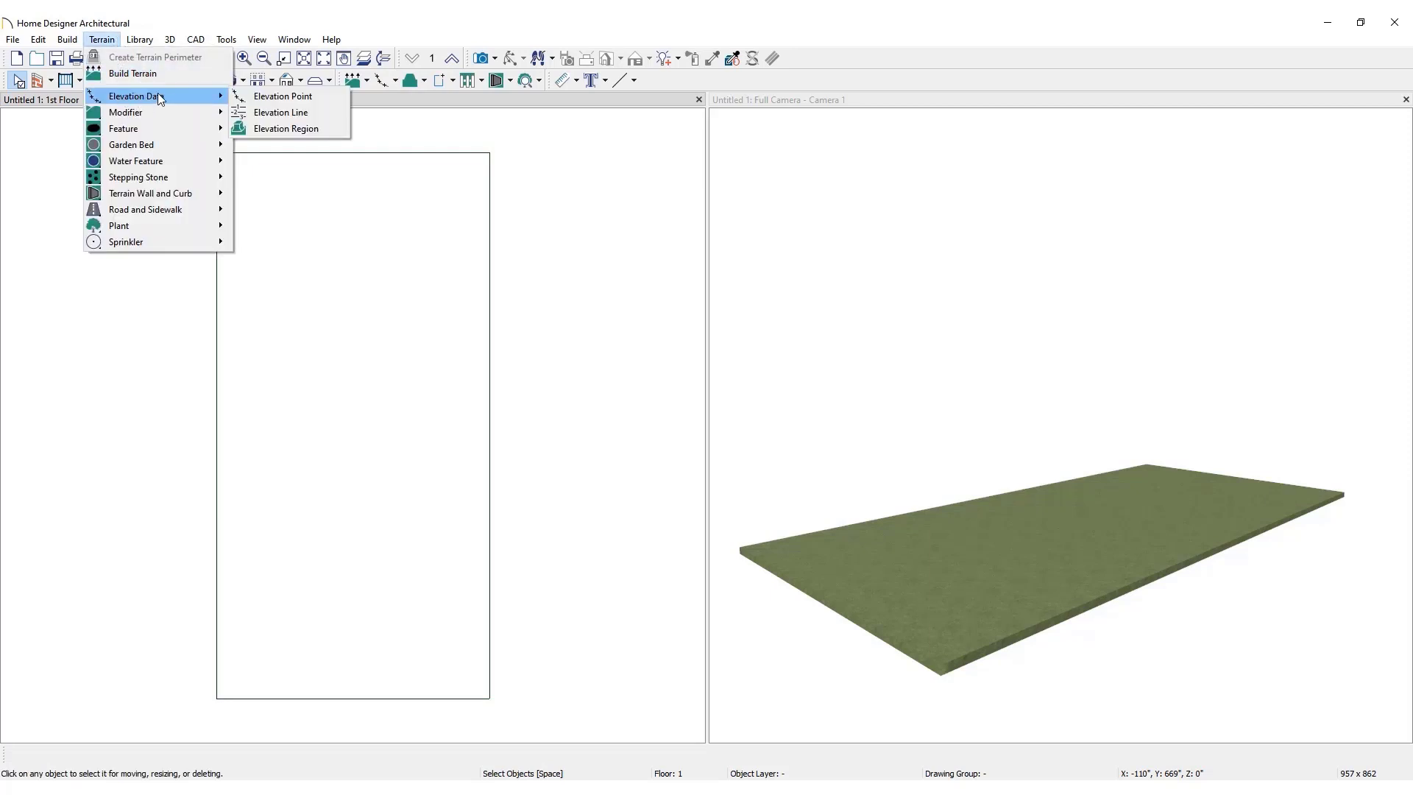
pyautogui.click(328, 114)
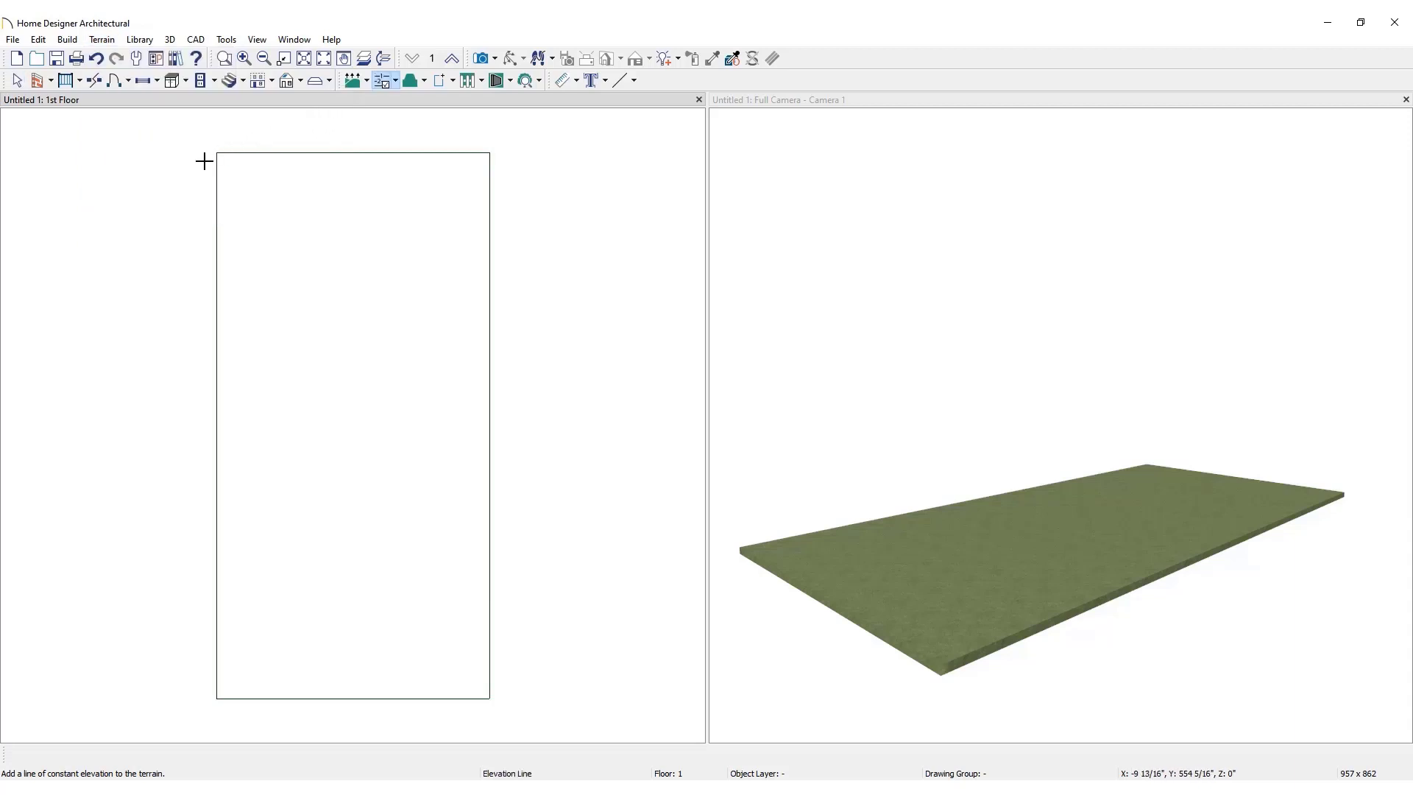
pyautogui.moveTo(202, 164); pyautogui.dragTo(505, 177)
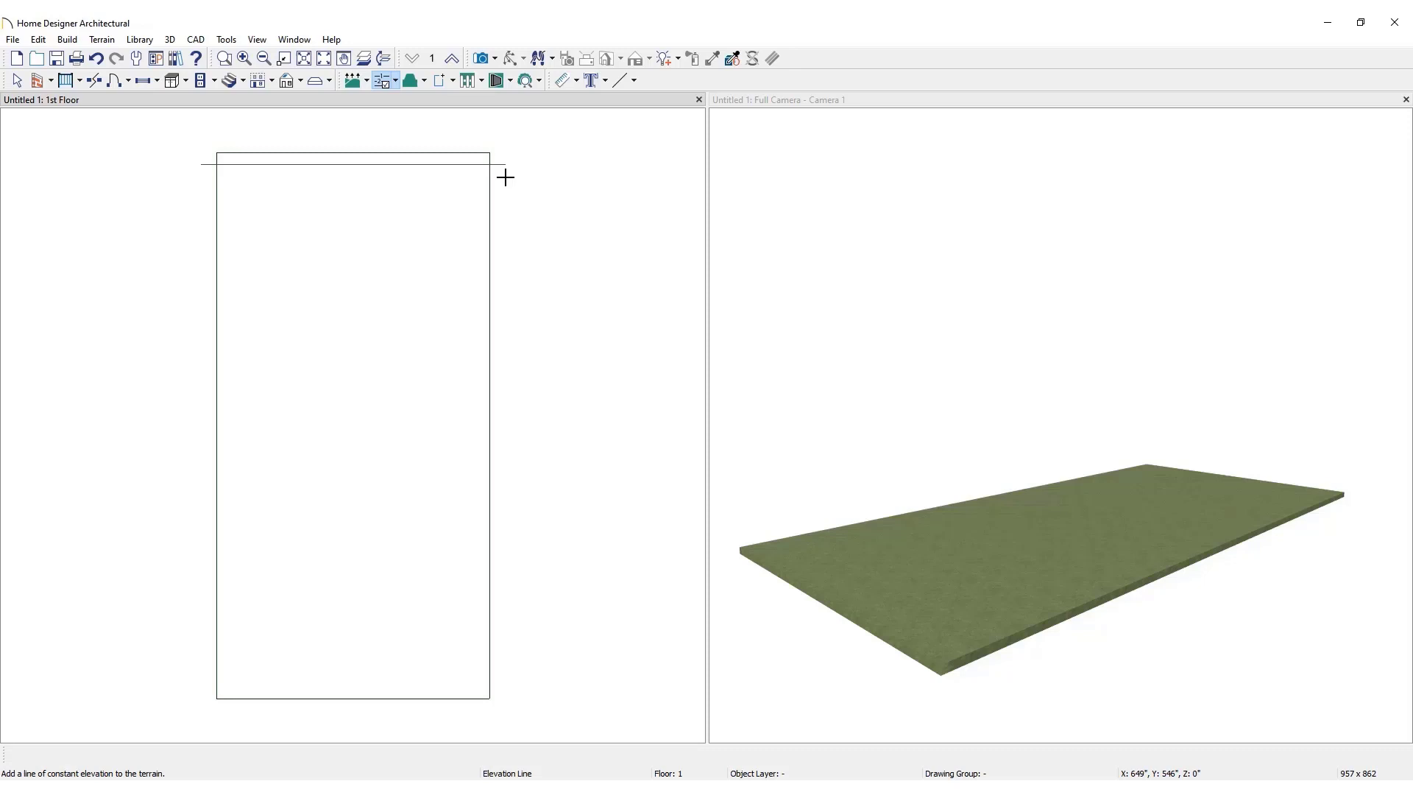
# Step: Finish the top elevation line past the right side and set its elevation to 20'
pyautogui.moveTo(505, 178); pyautogui.dragTo(505, 171)
pyautogui.press('space')
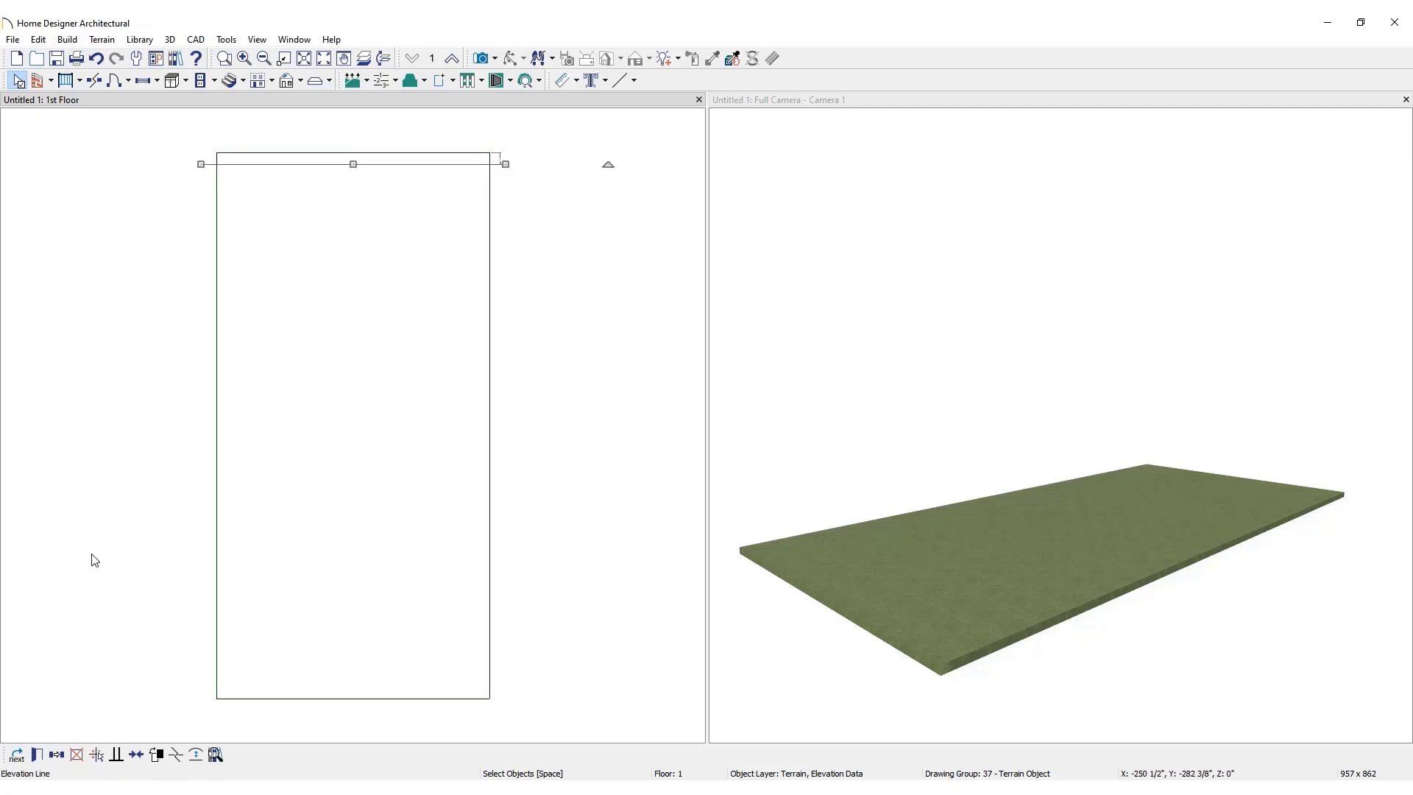
pyautogui.click(42, 754)
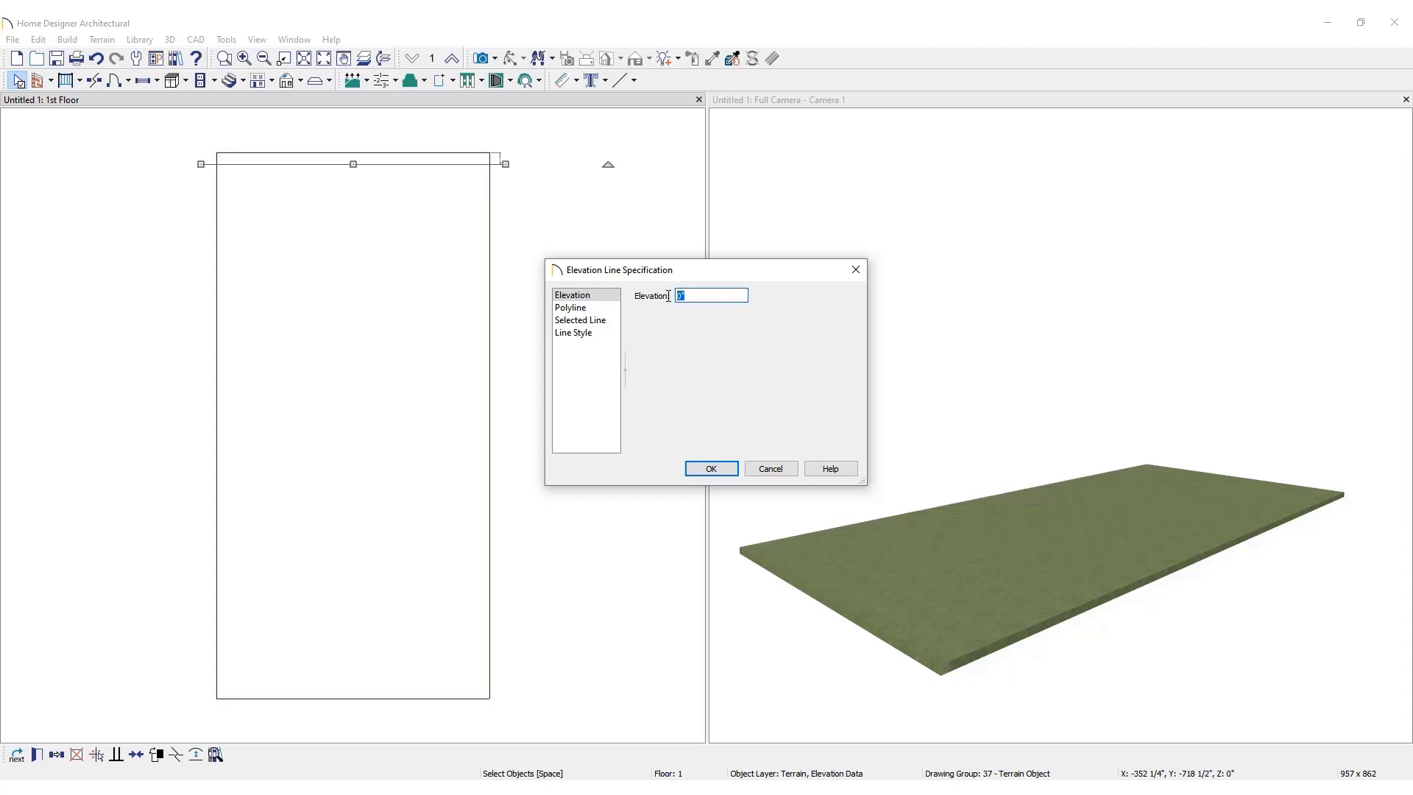
pyautogui.write('20')
pyautogui.click(711, 469)
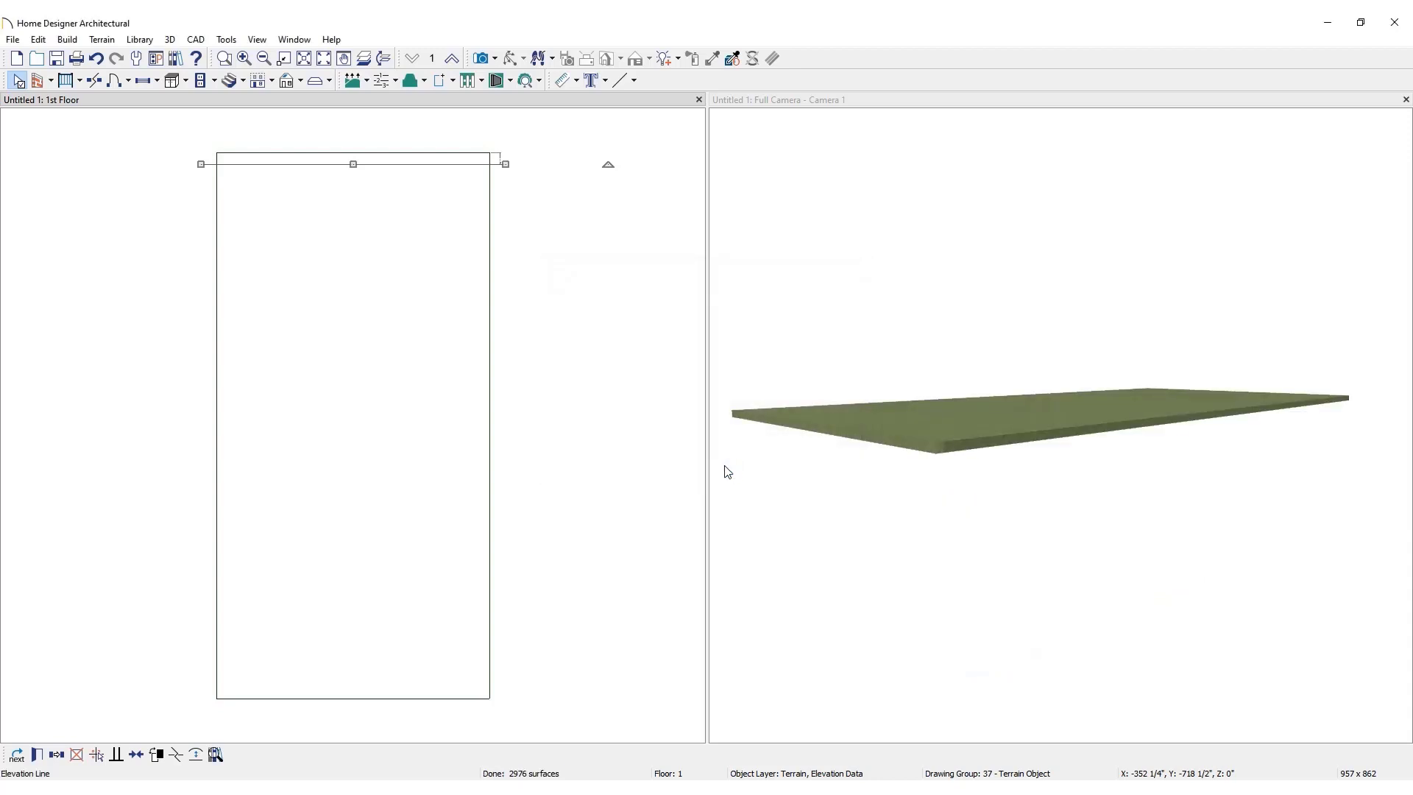
# Step: Draw an elevation line across the middle of the lot at 10' elevation
pyautogui.click(103, 40)
pyautogui.moveTo(183, 100)
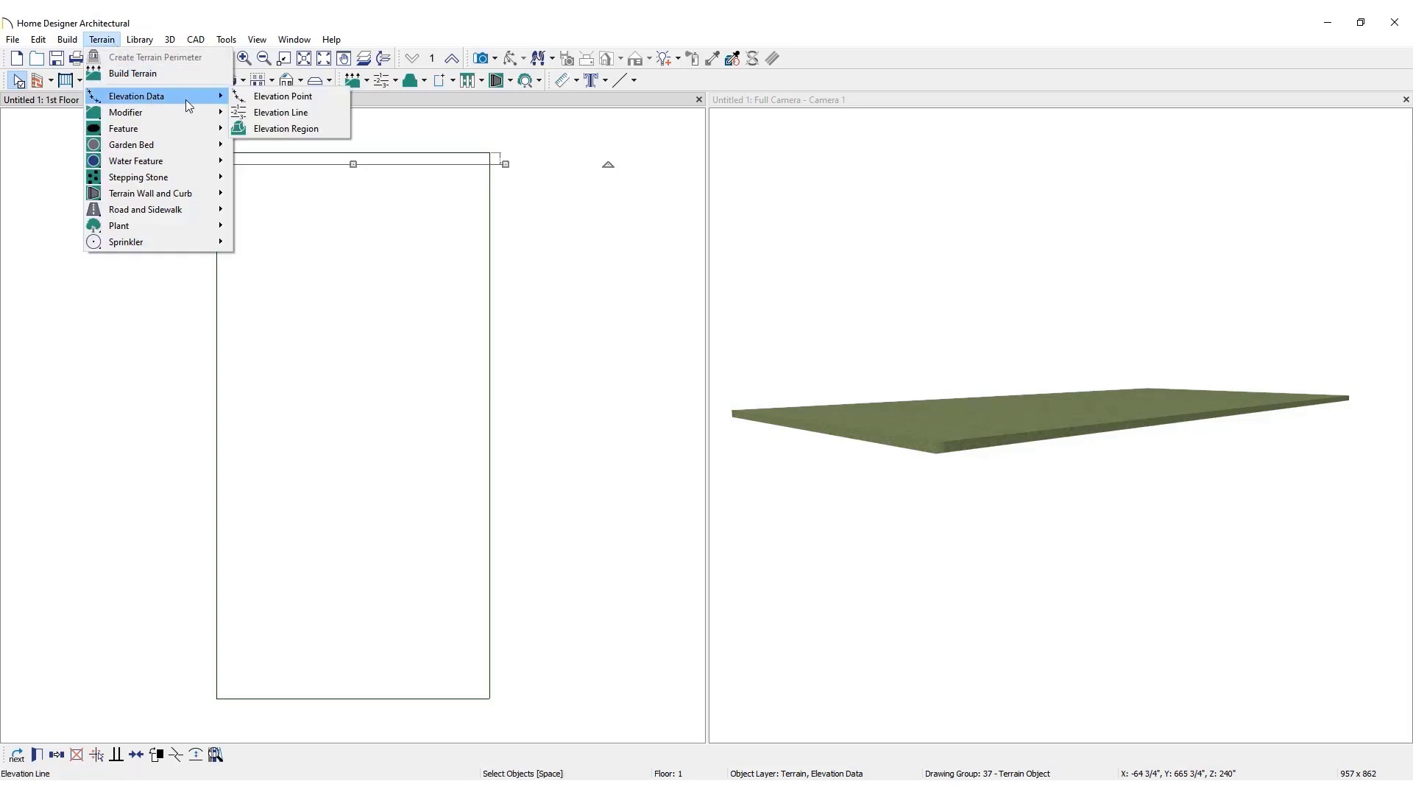
pyautogui.click(315, 112)
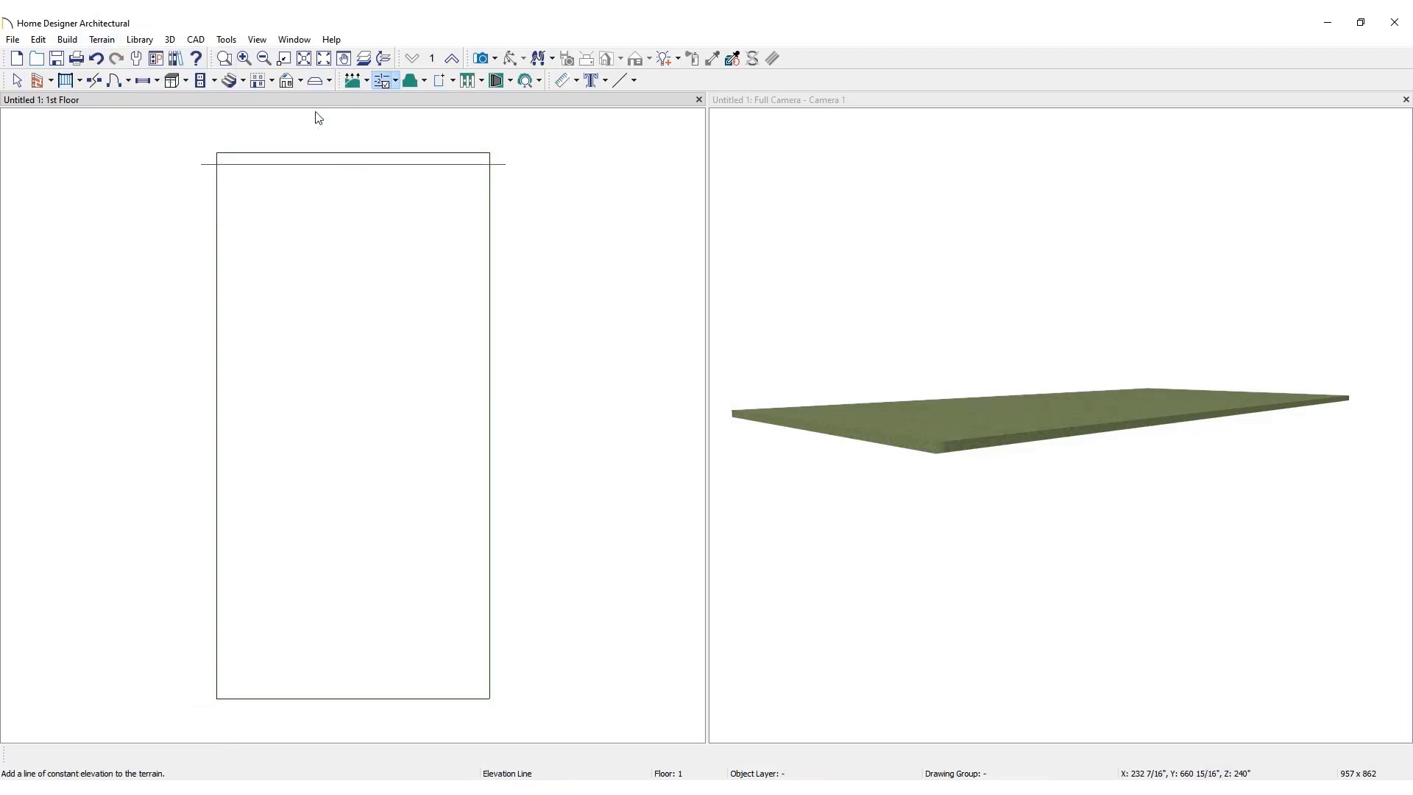
pyautogui.moveTo(184, 416); pyautogui.dragTo(531, 416)
pyautogui.write("10'")
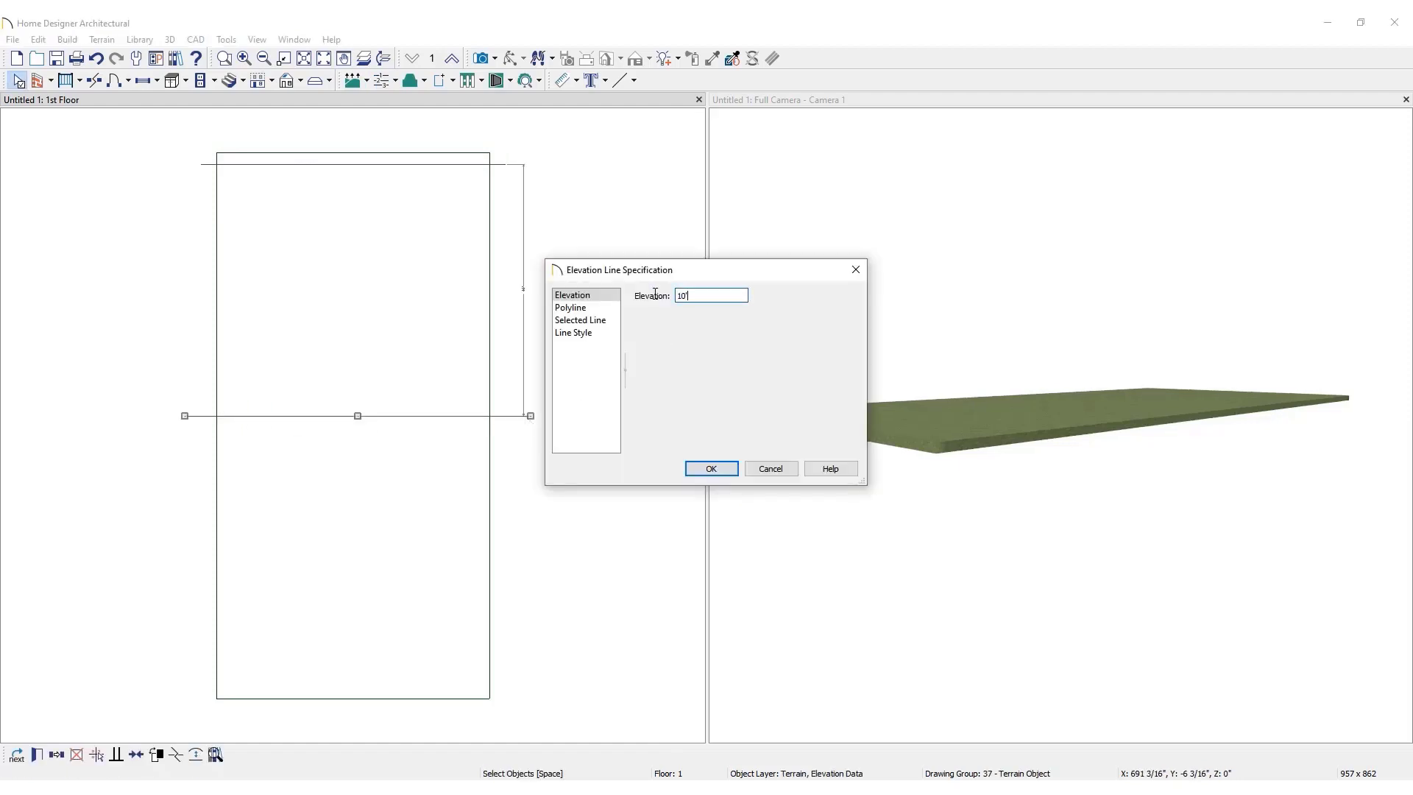
pyautogui.click(711, 469)
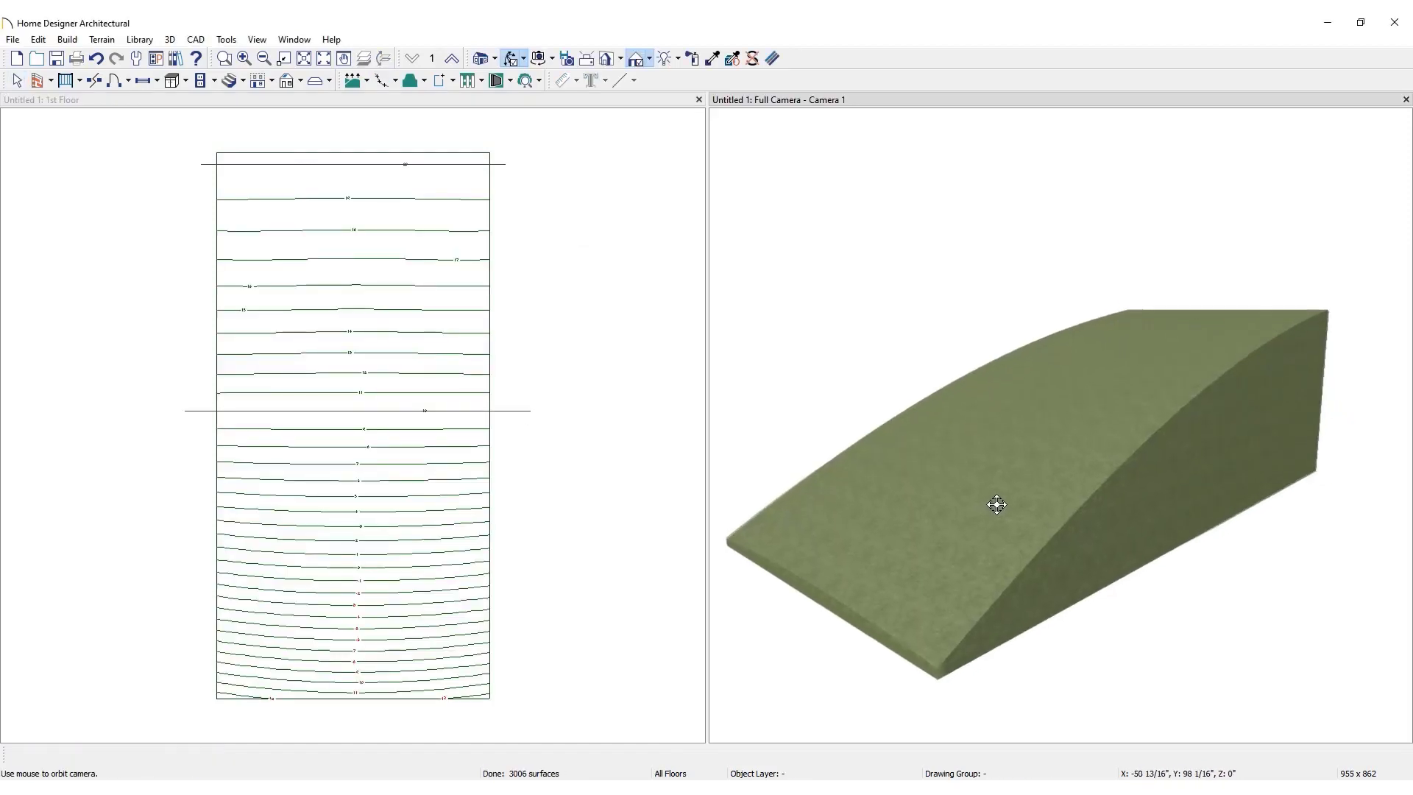
# Step: Move the middle elevation line slightly lower
pyautogui.click(331, 410)
pyautogui.click(338, 413)
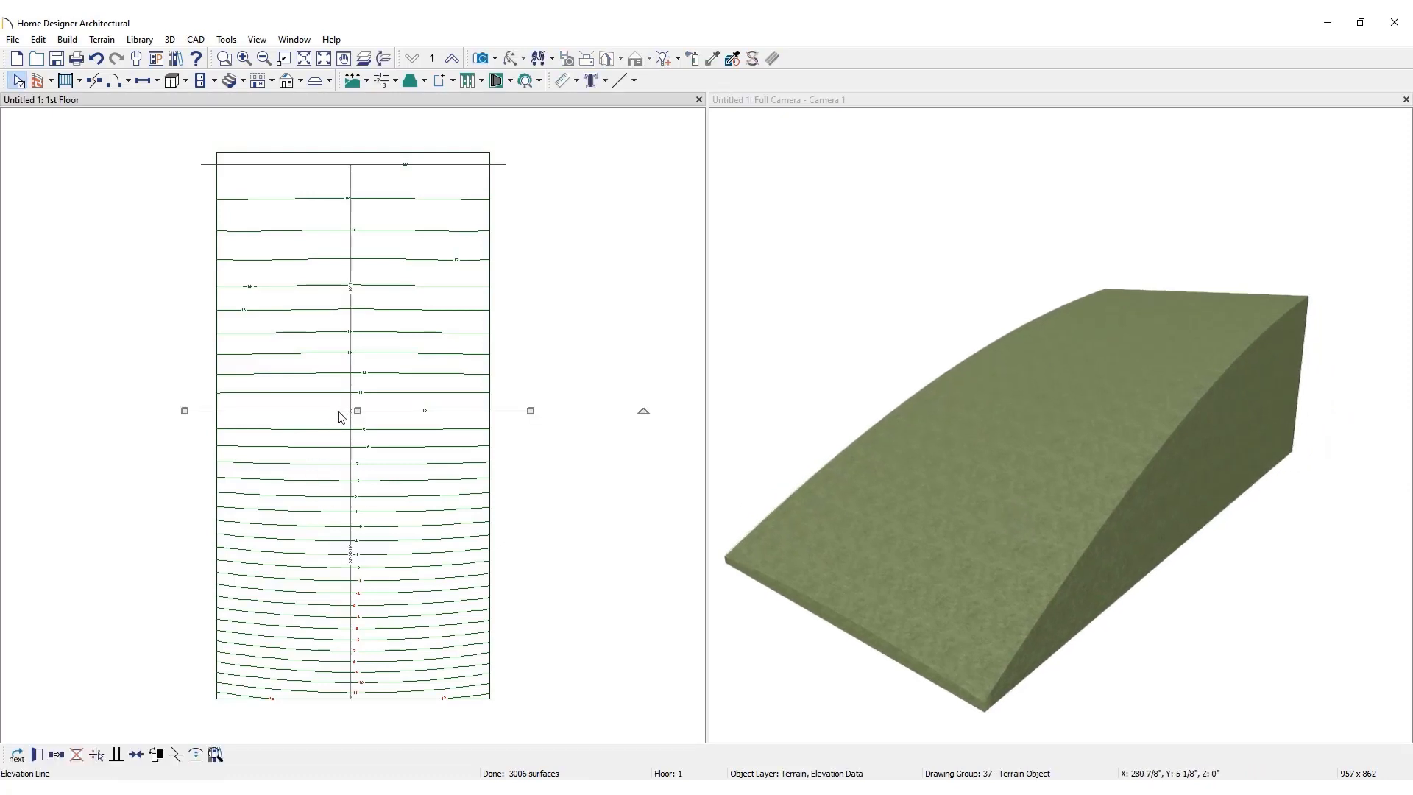
pyautogui.moveTo(356, 410)
pyautogui.mouseDown()
pyautogui.moveTo(354, 290)
pyautogui.moveTo(367, 434)
pyautogui.mouseUp()
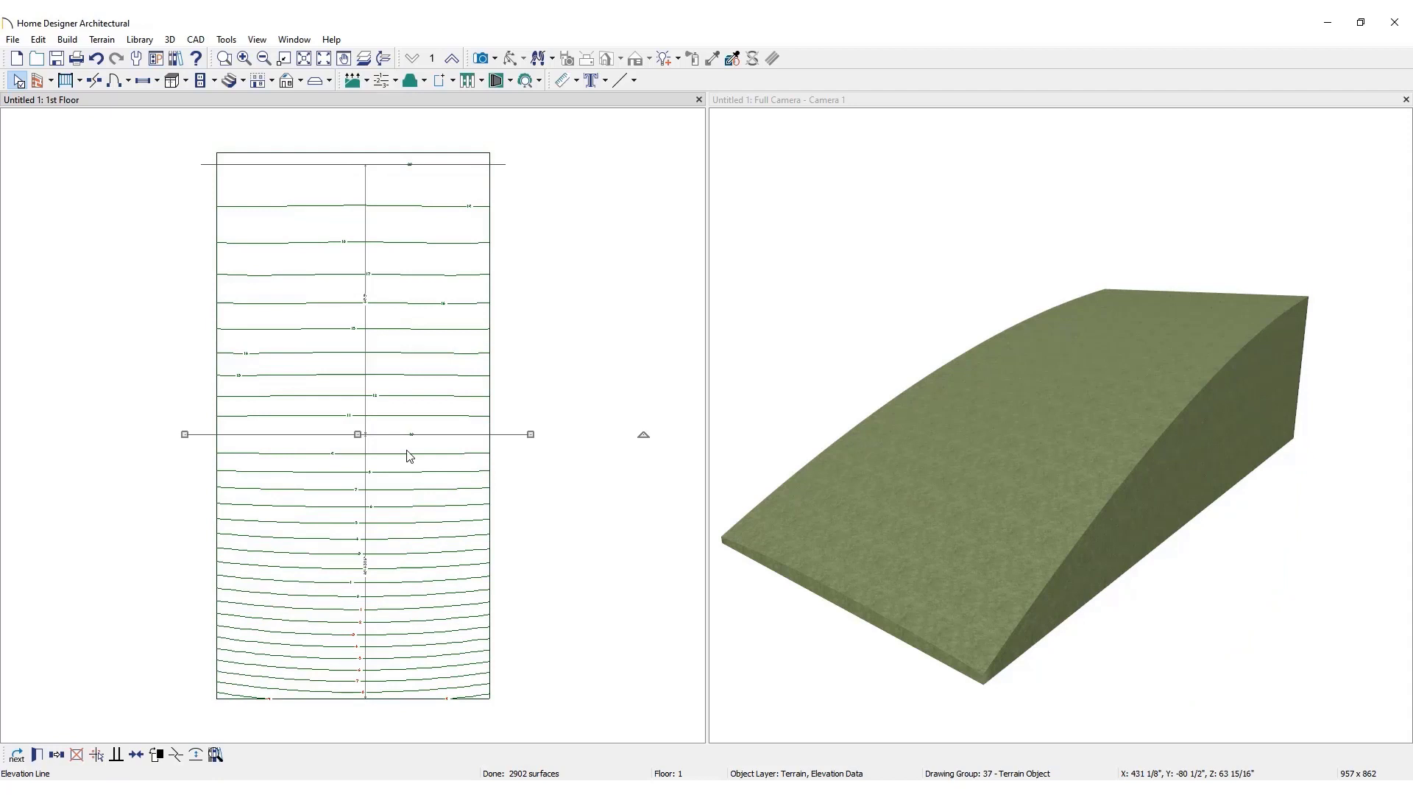
pyautogui.click(102, 40)
pyautogui.moveTo(151, 96)
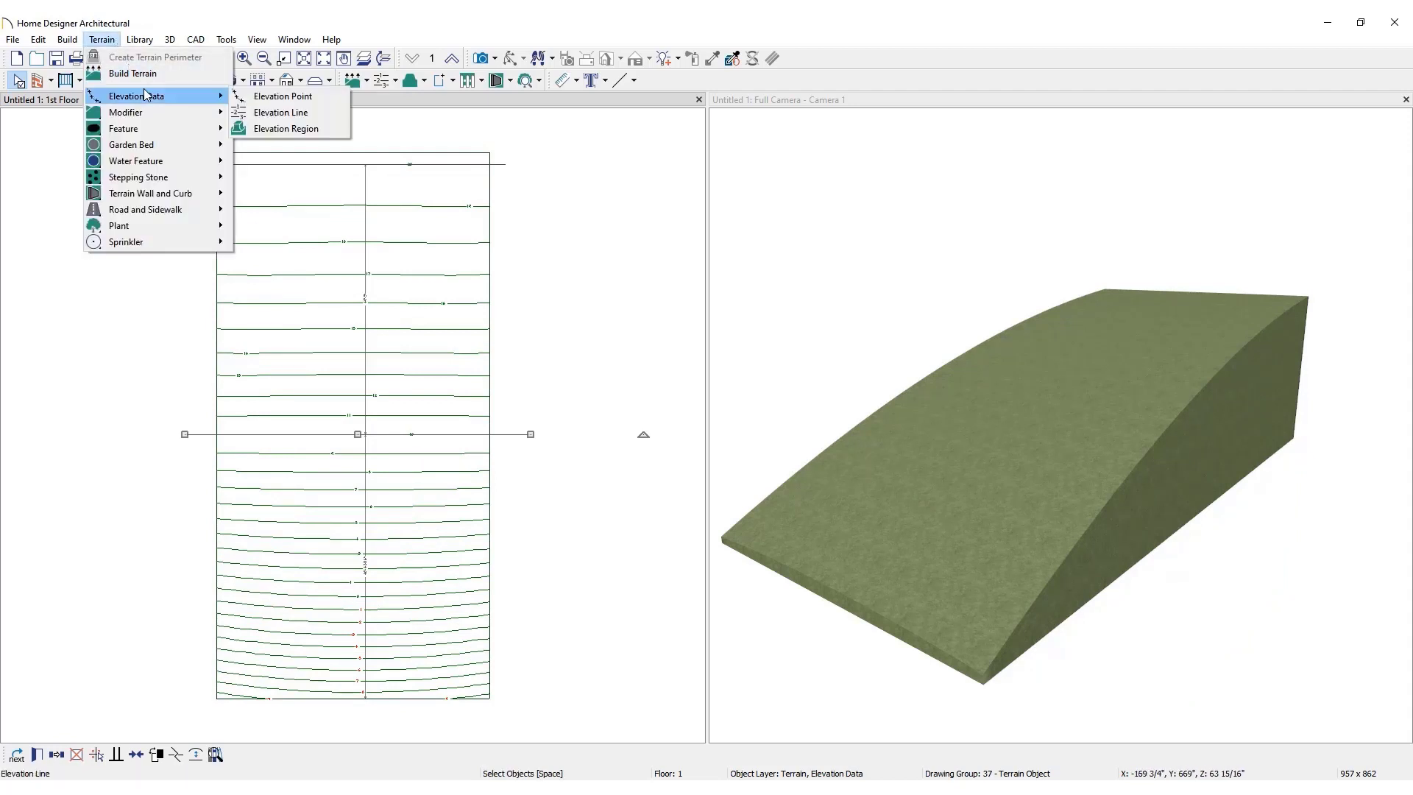
# Step: Draw a third elevation line near the lot's bottom and rebuild the terrain
pyautogui.click(319, 112)
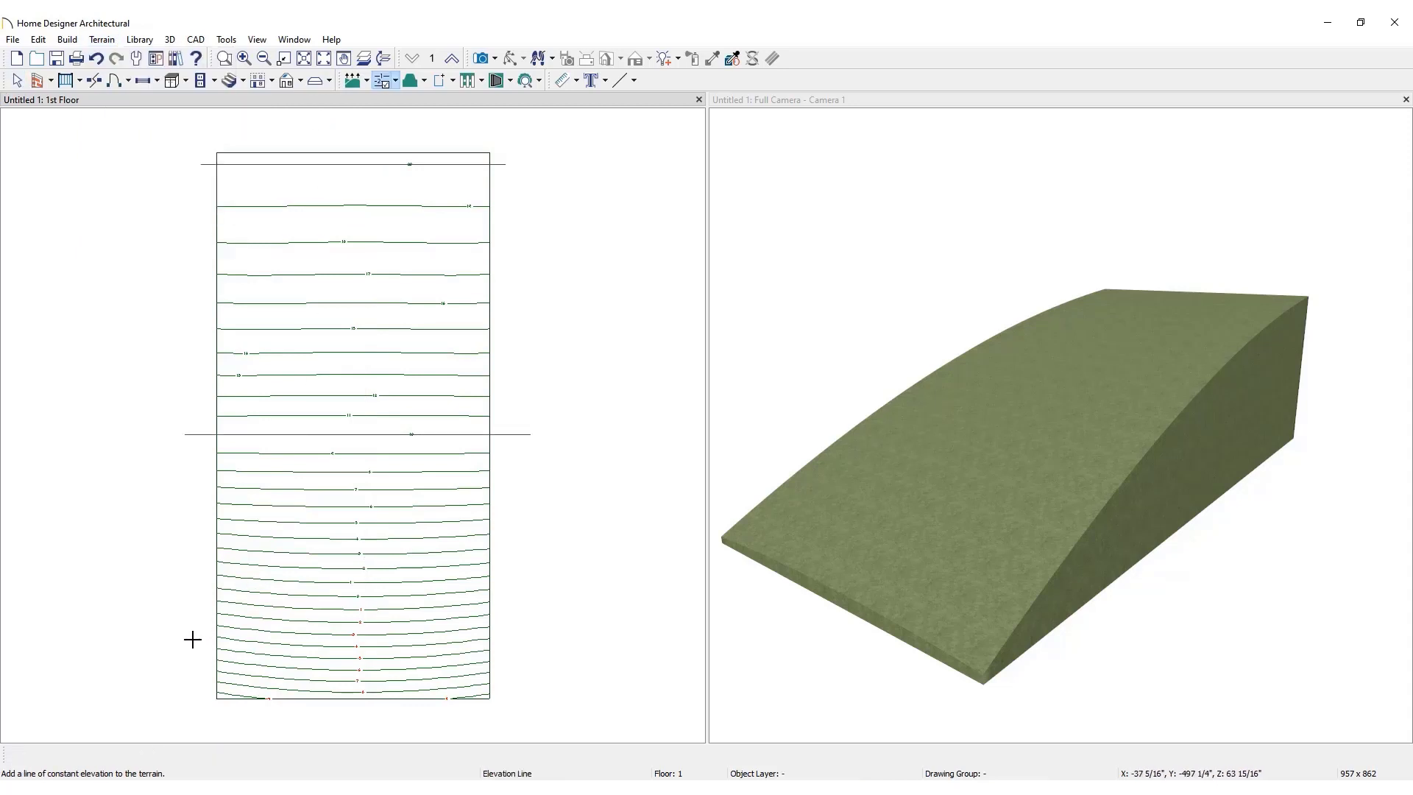
pyautogui.moveTo(190, 642); pyautogui.dragTo(522, 640)
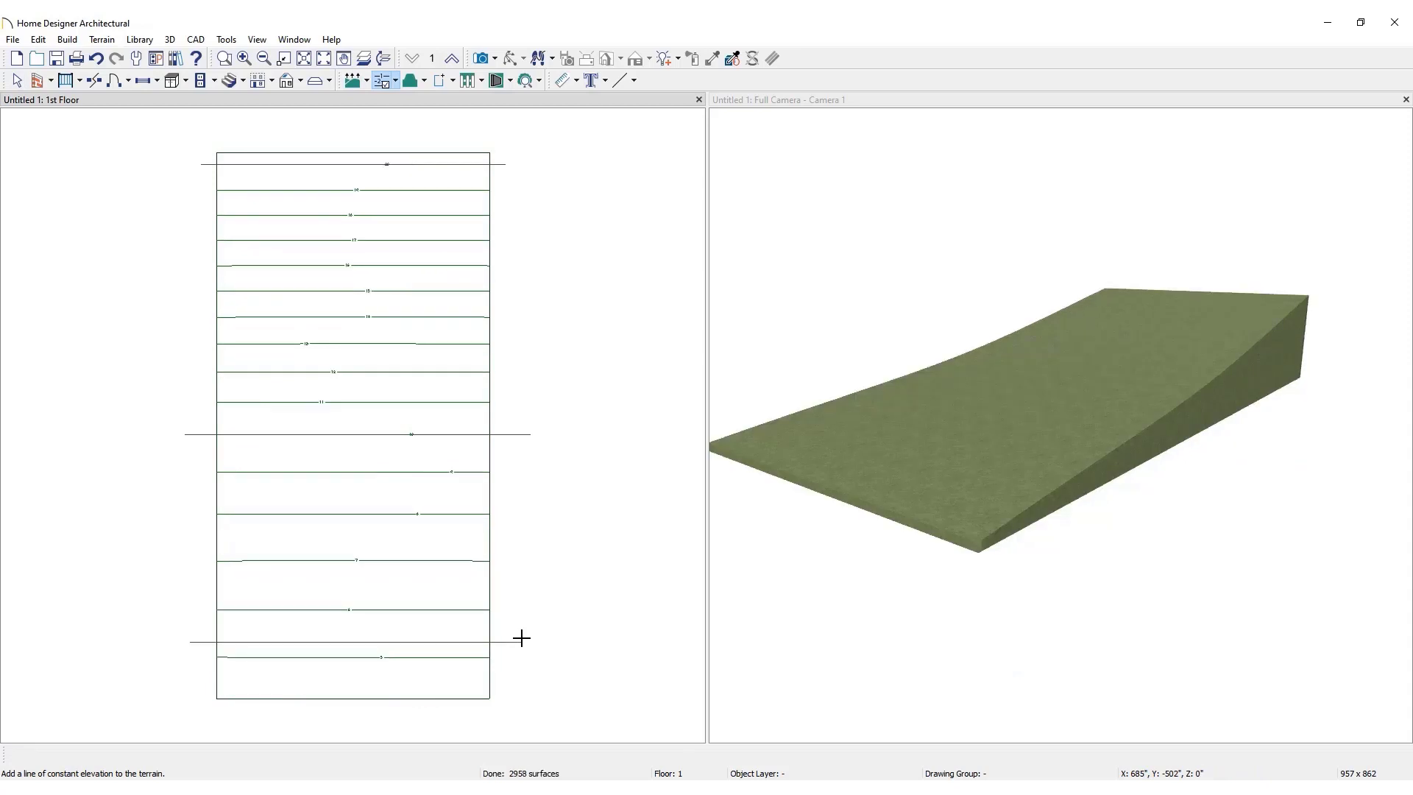
pyautogui.press('space')
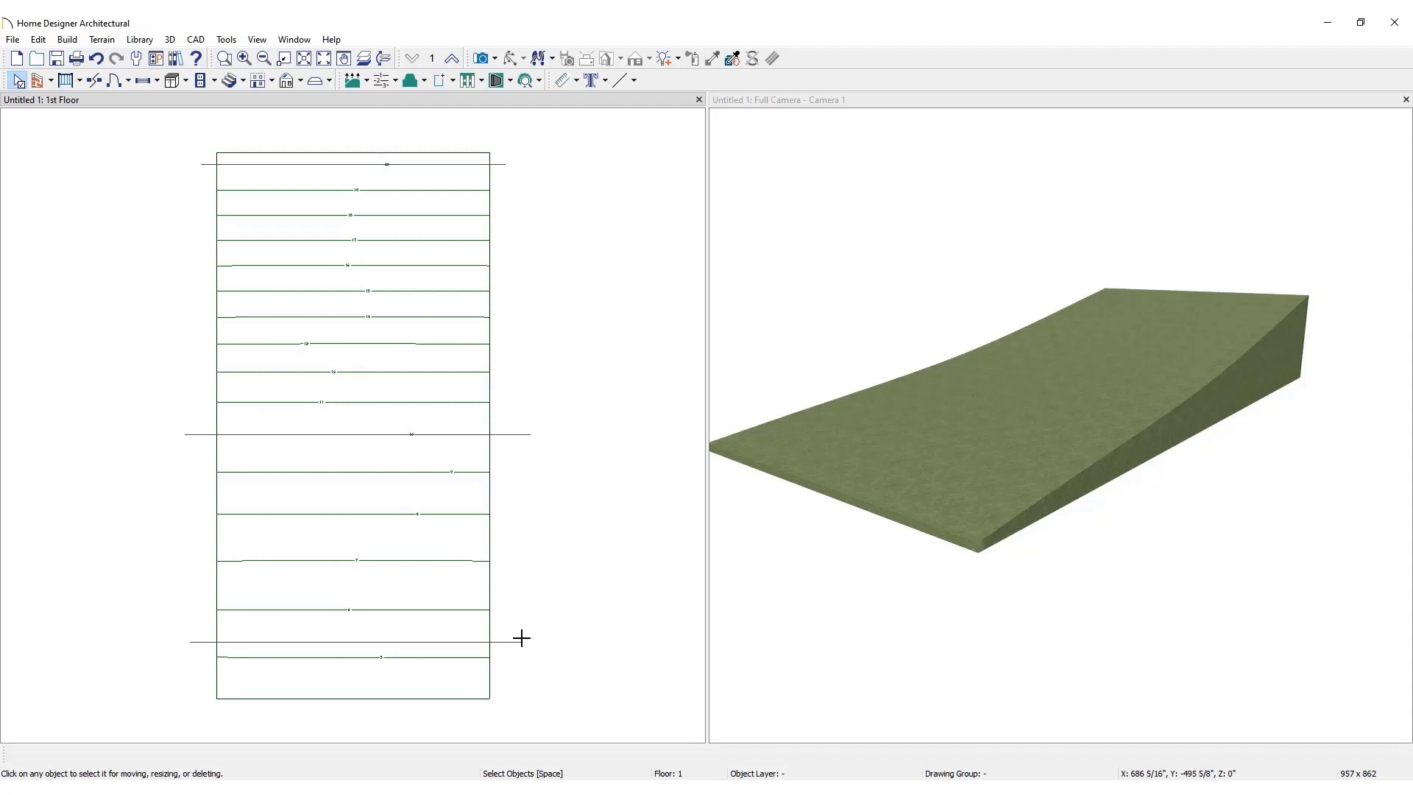
pyautogui.click(369, 83)
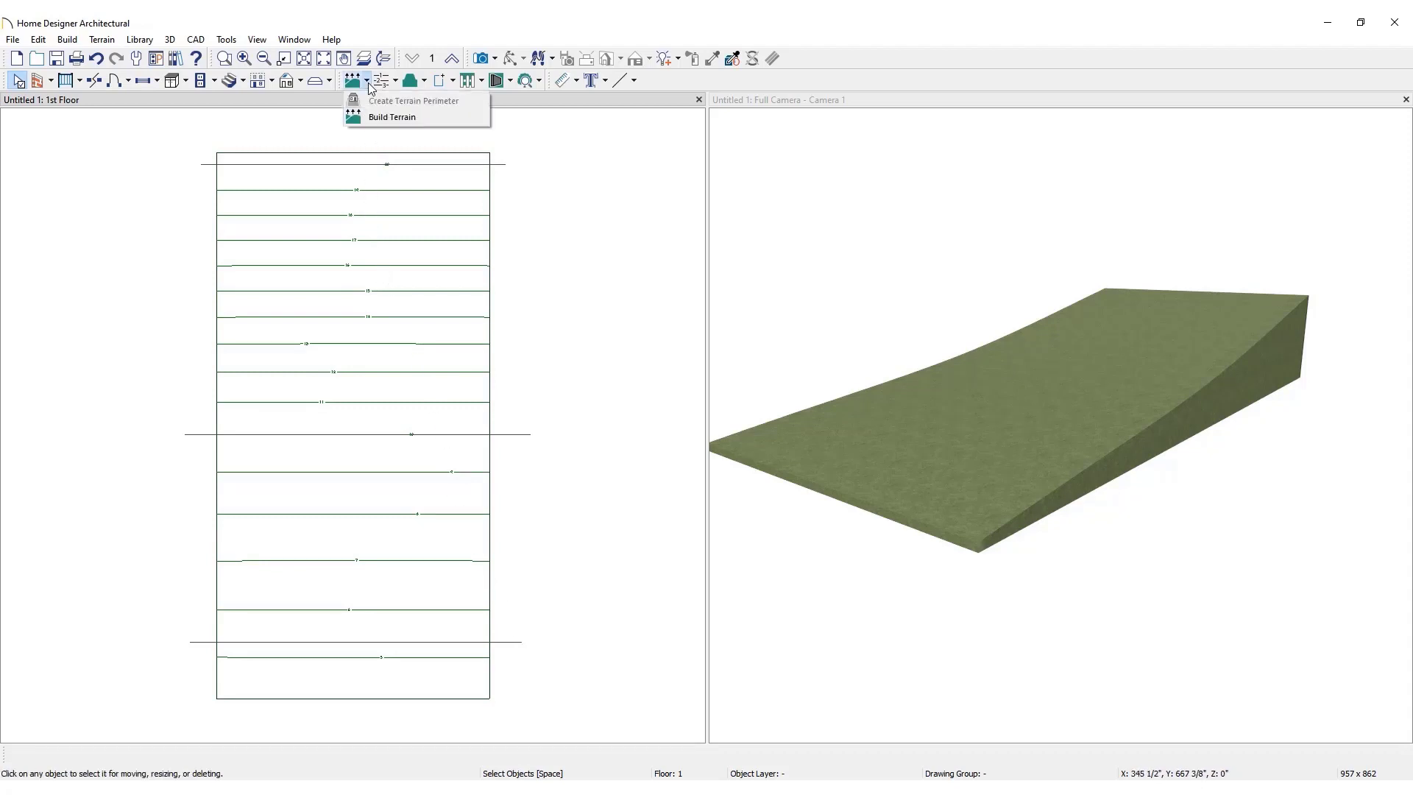
pyautogui.click(444, 122)
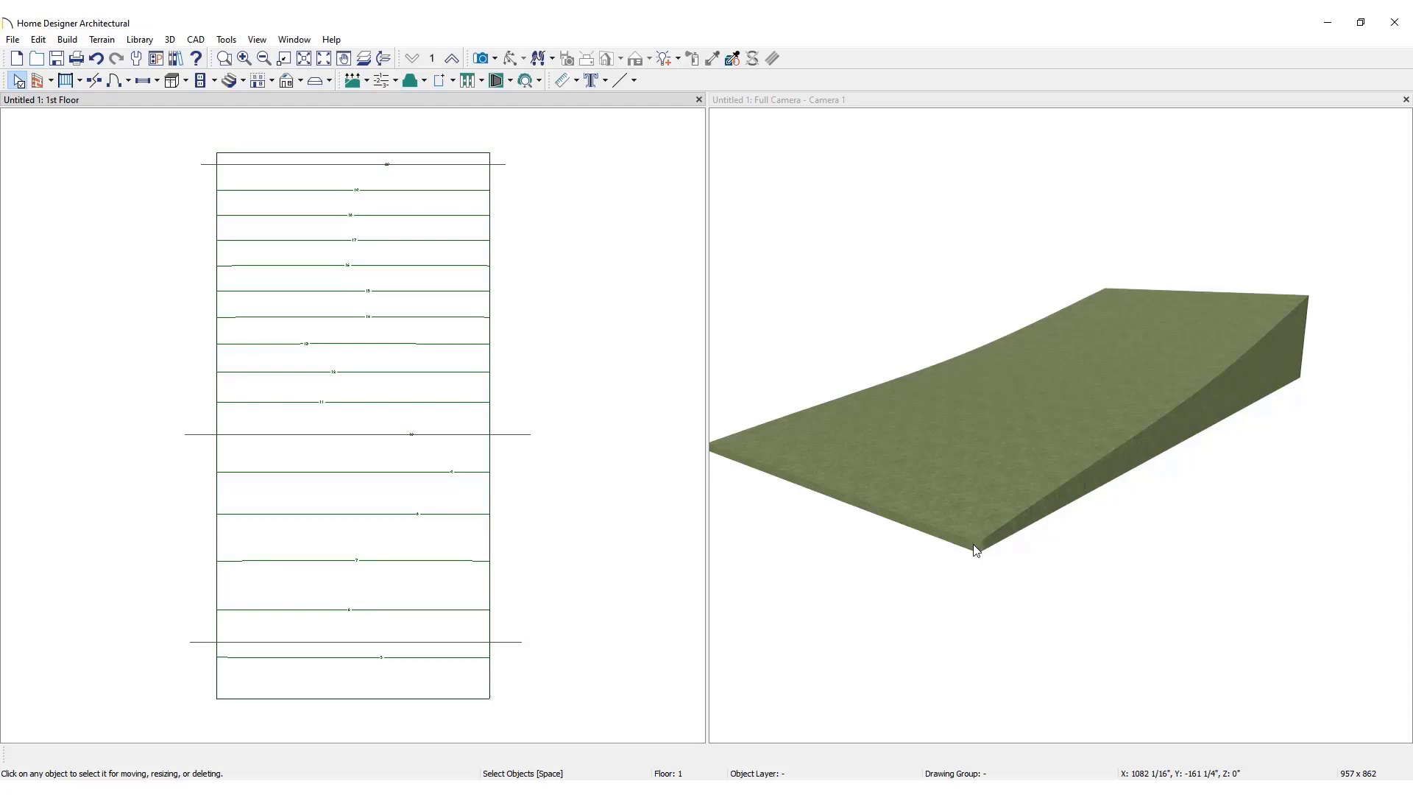
# Step: Draw a straight retaining wall across the upper part of the lot
pyautogui.click(116, 44)
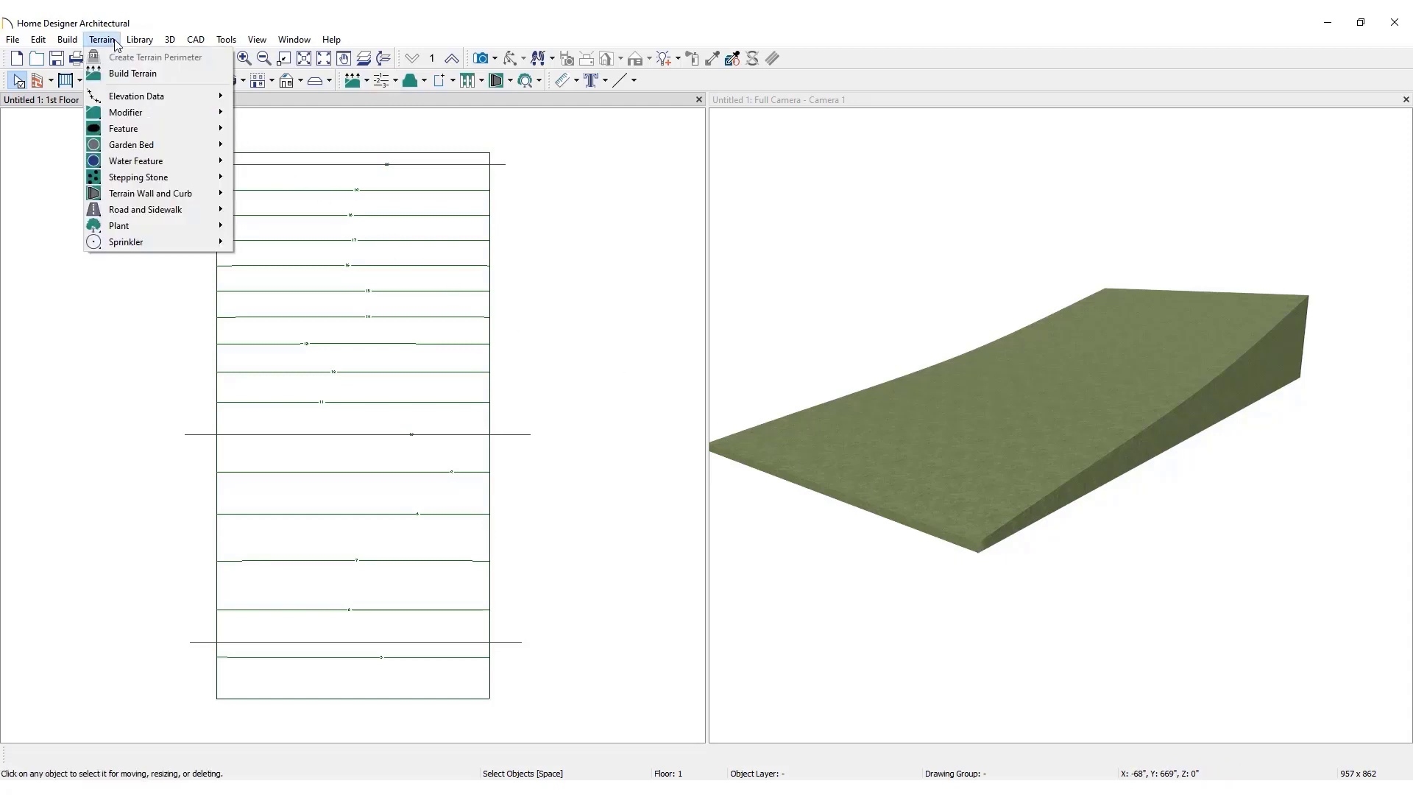
pyautogui.moveTo(207, 196)
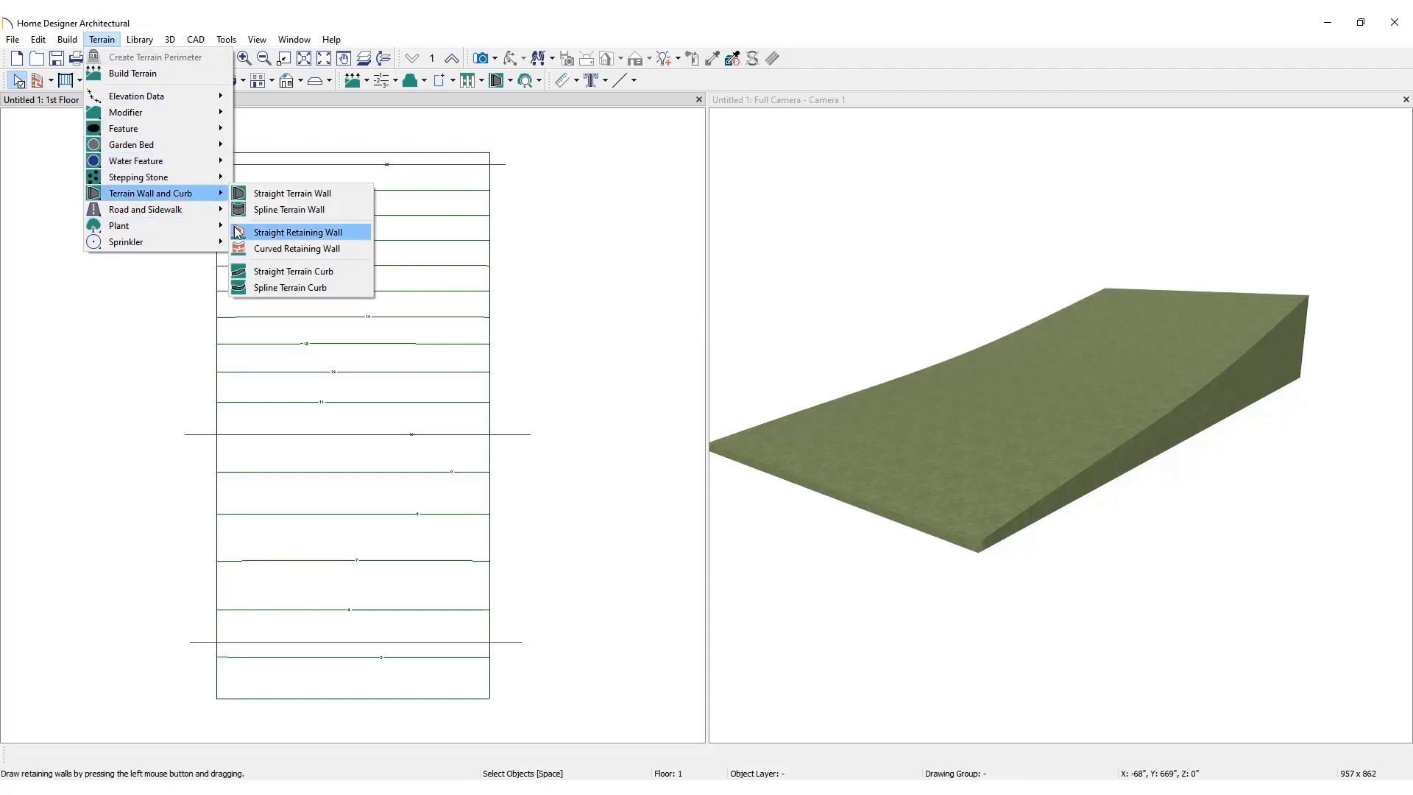
pyautogui.click(354, 232)
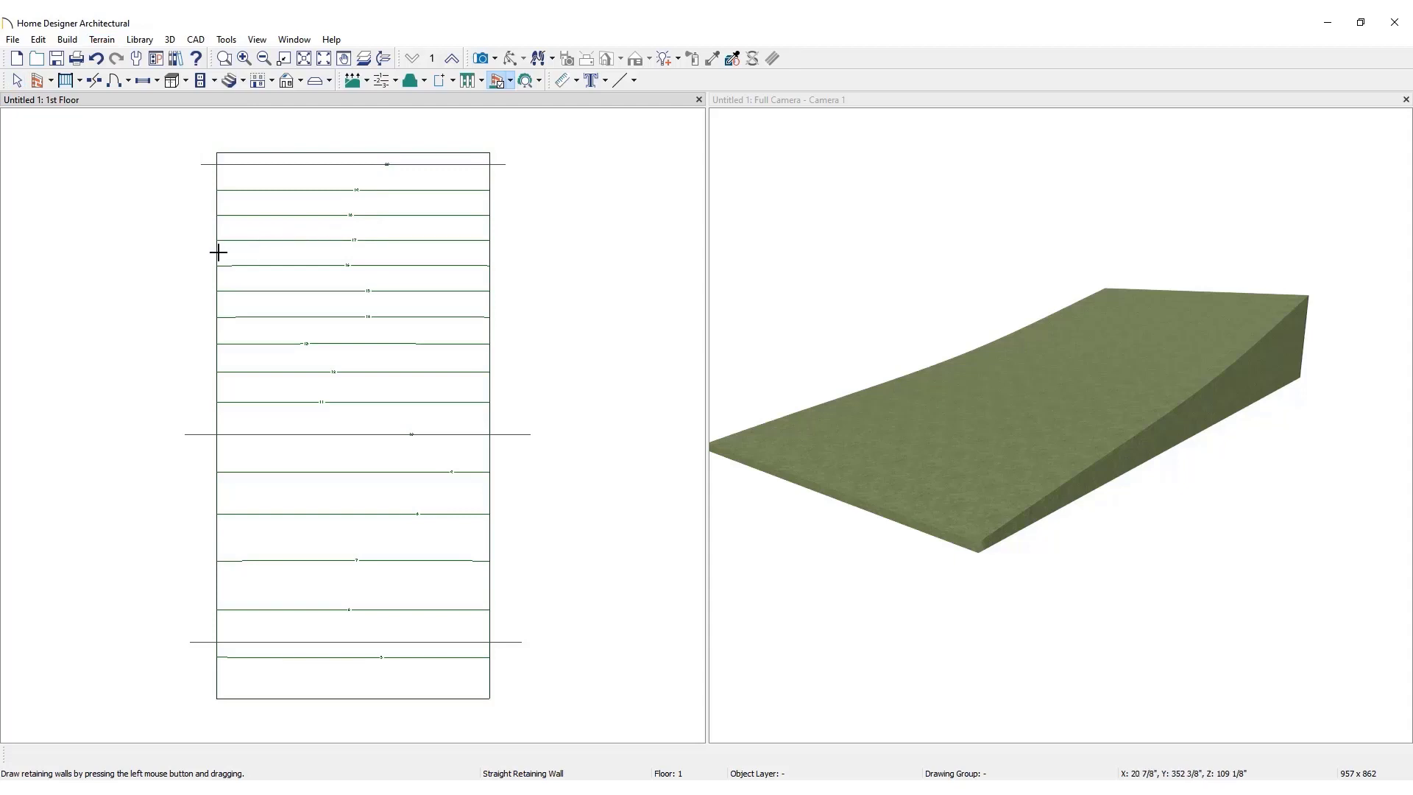
pyautogui.moveTo(217, 252); pyautogui.dragTo(487, 251)
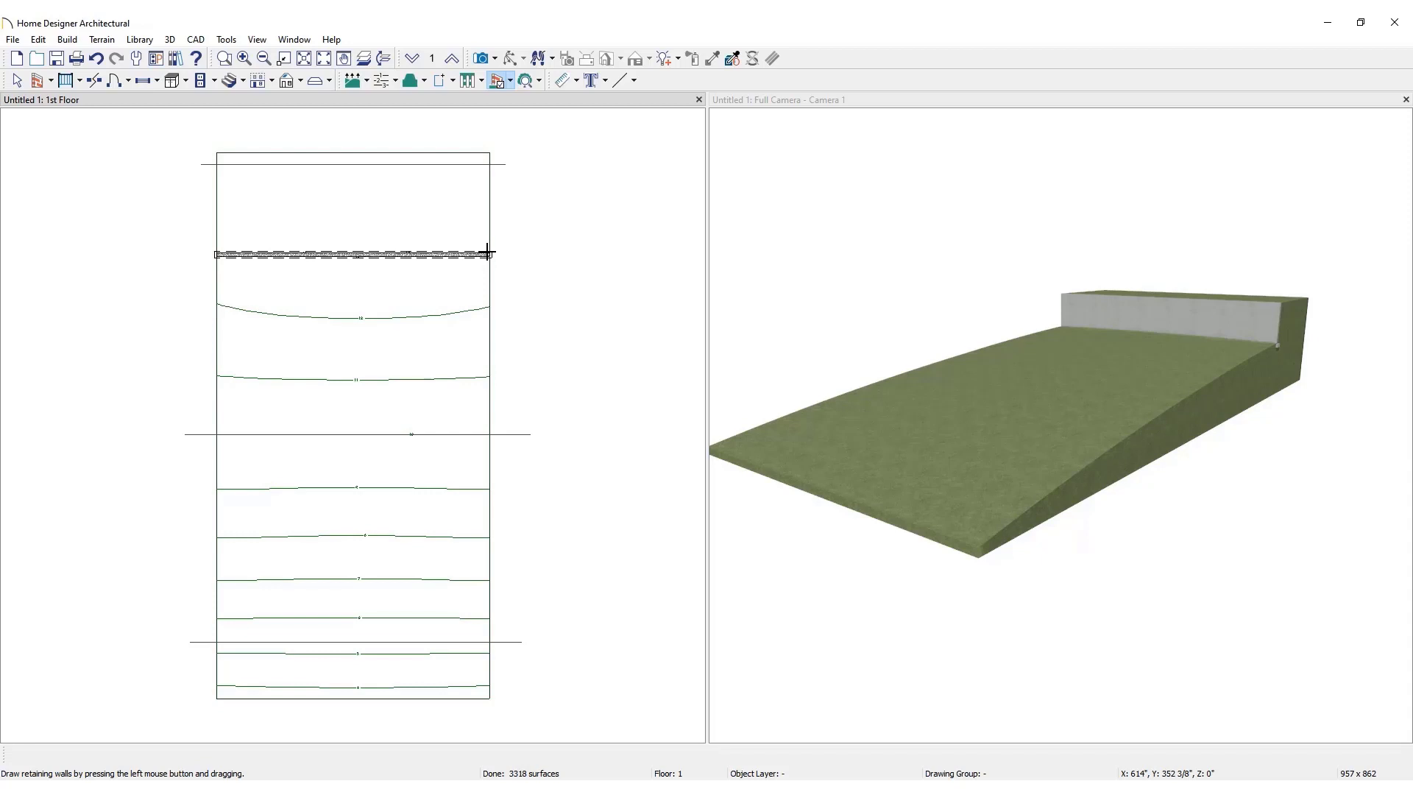
pyautogui.press('space')
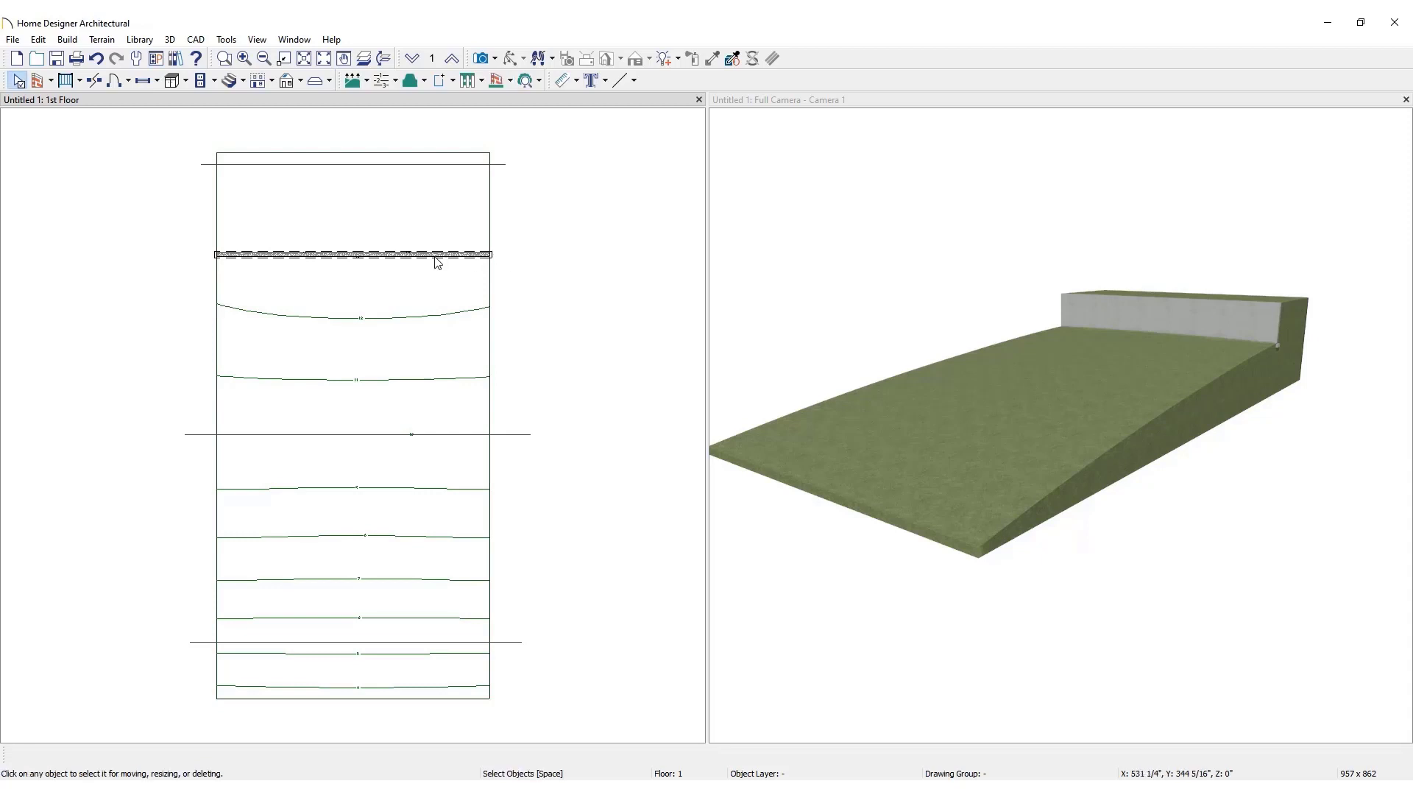
# Step: Shorten the retaining wall from its left and right ends, orbiting the 3D view
pyautogui.click(293, 254)
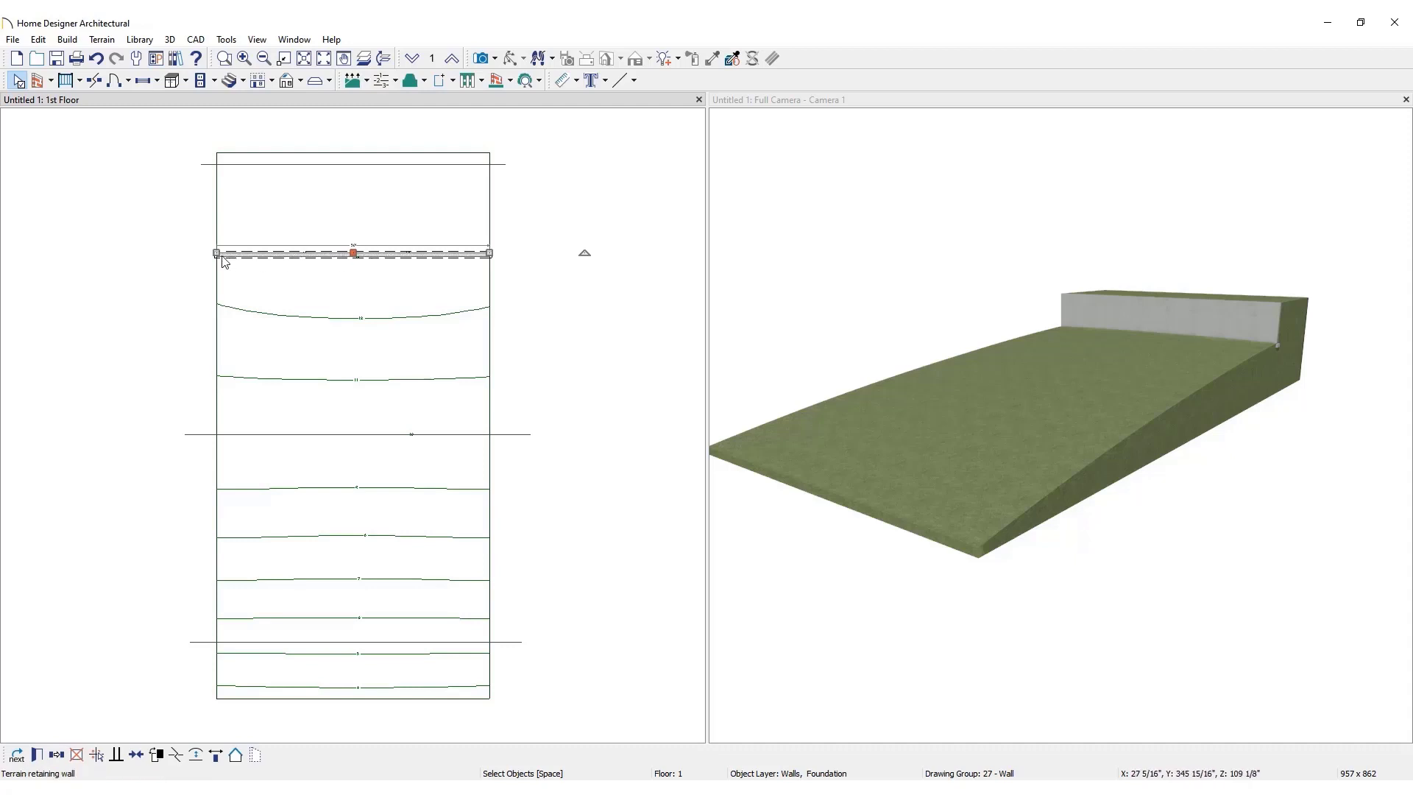
pyautogui.moveTo(217, 254); pyautogui.dragTo(278, 254)
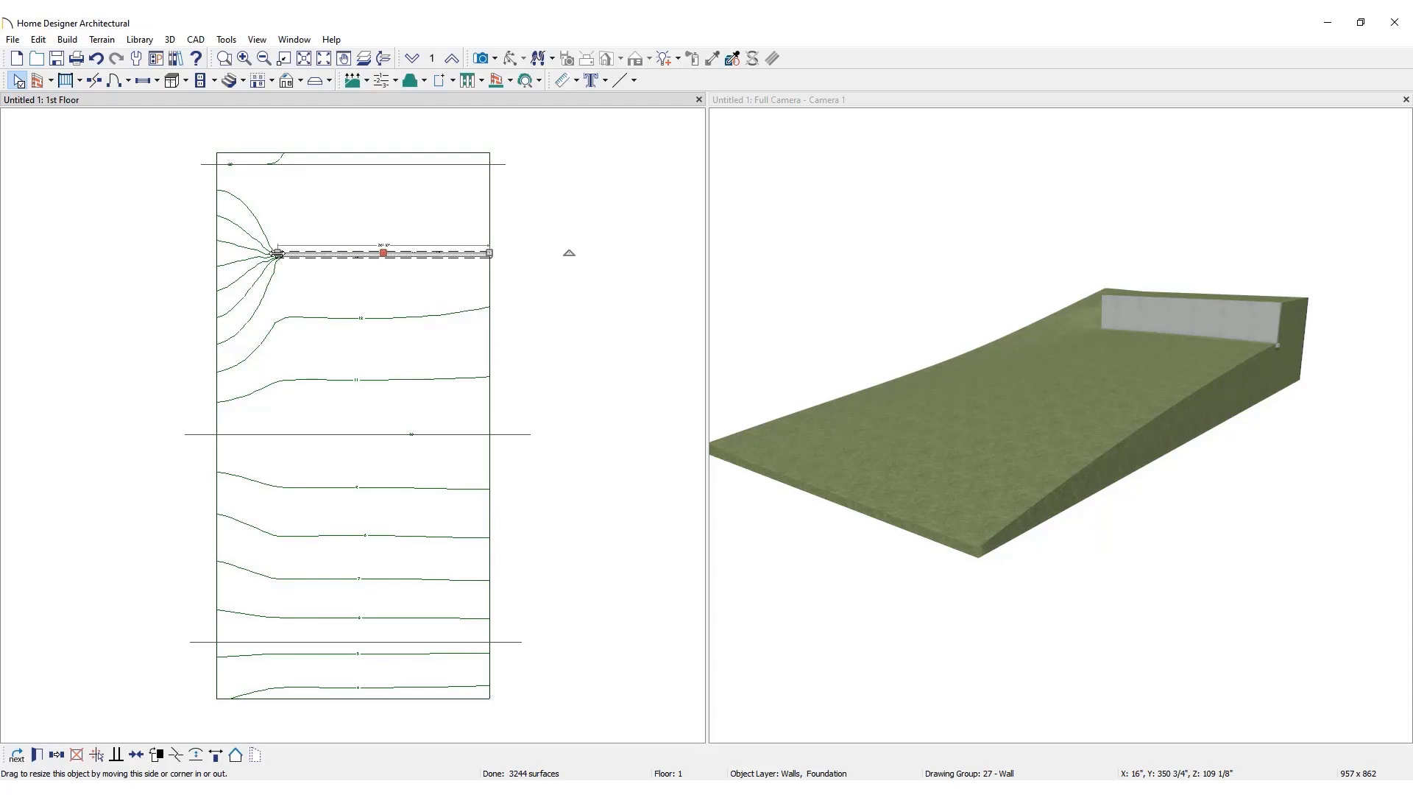
pyautogui.click(867, 347)
pyautogui.moveTo(818, 347); pyautogui.dragTo(1148, 532)
pyautogui.moveTo(1081, 562); pyautogui.dragTo(1035, 492)
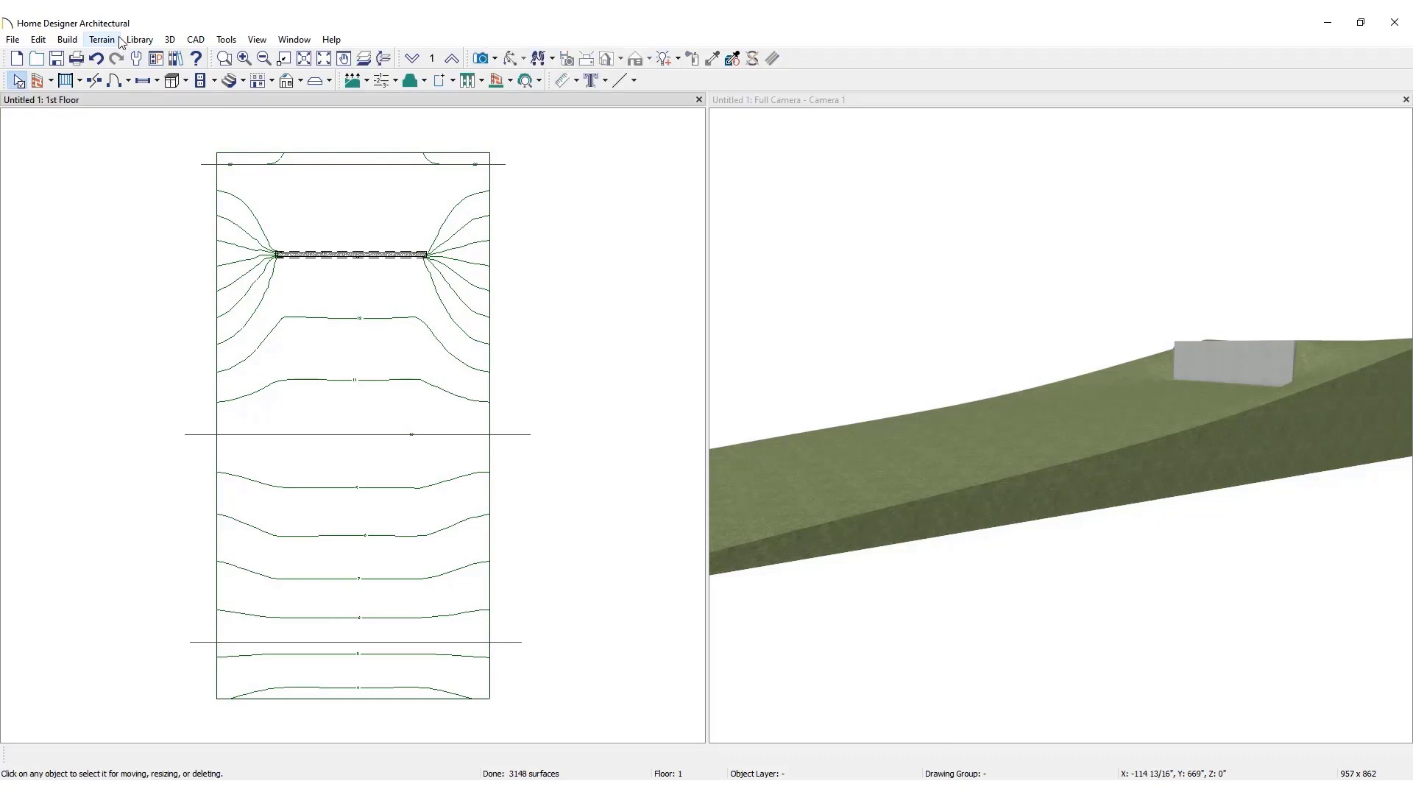
# Step: Outline a rectangular flat elevation region in the lower lot
pyautogui.click(101, 39)
pyautogui.moveTo(205, 101)
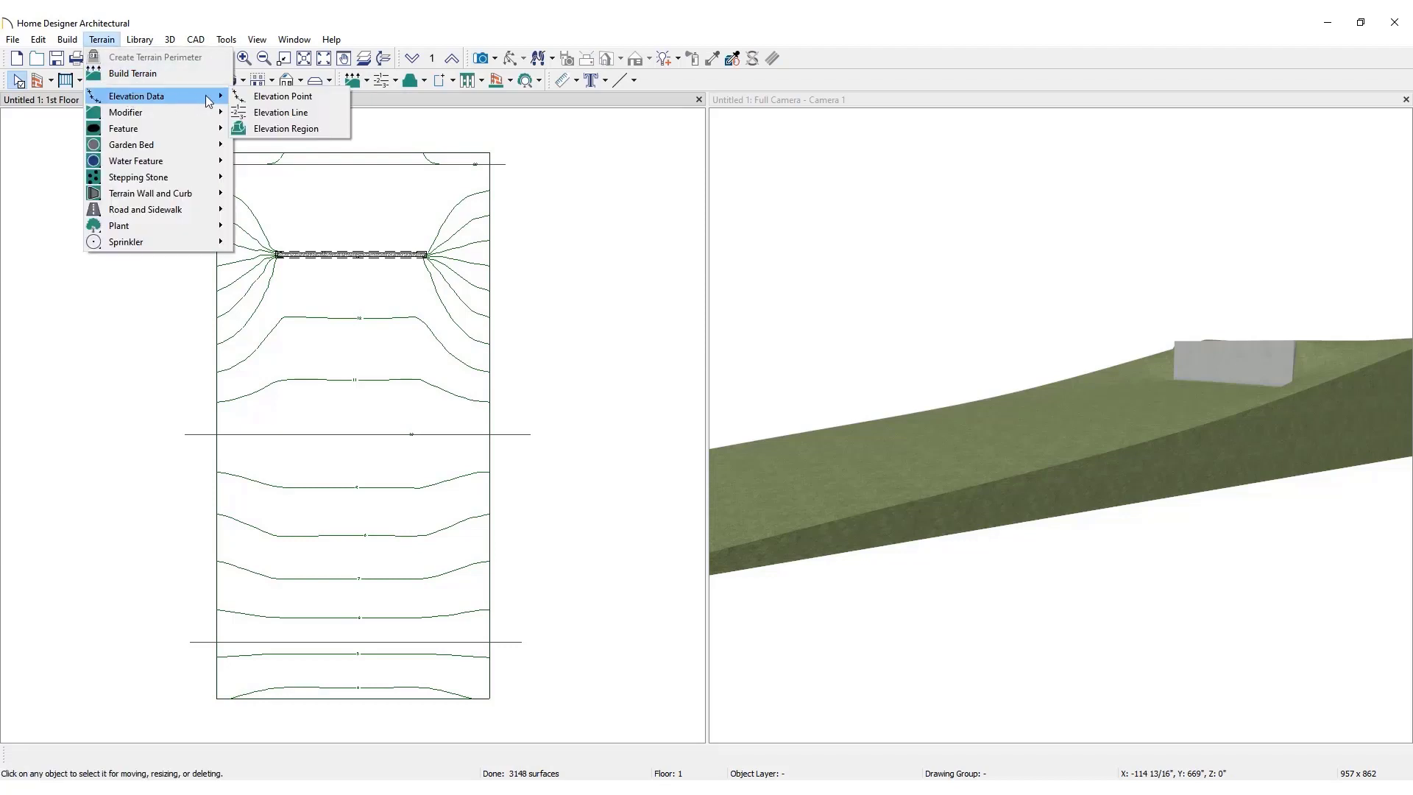
pyautogui.click(331, 129)
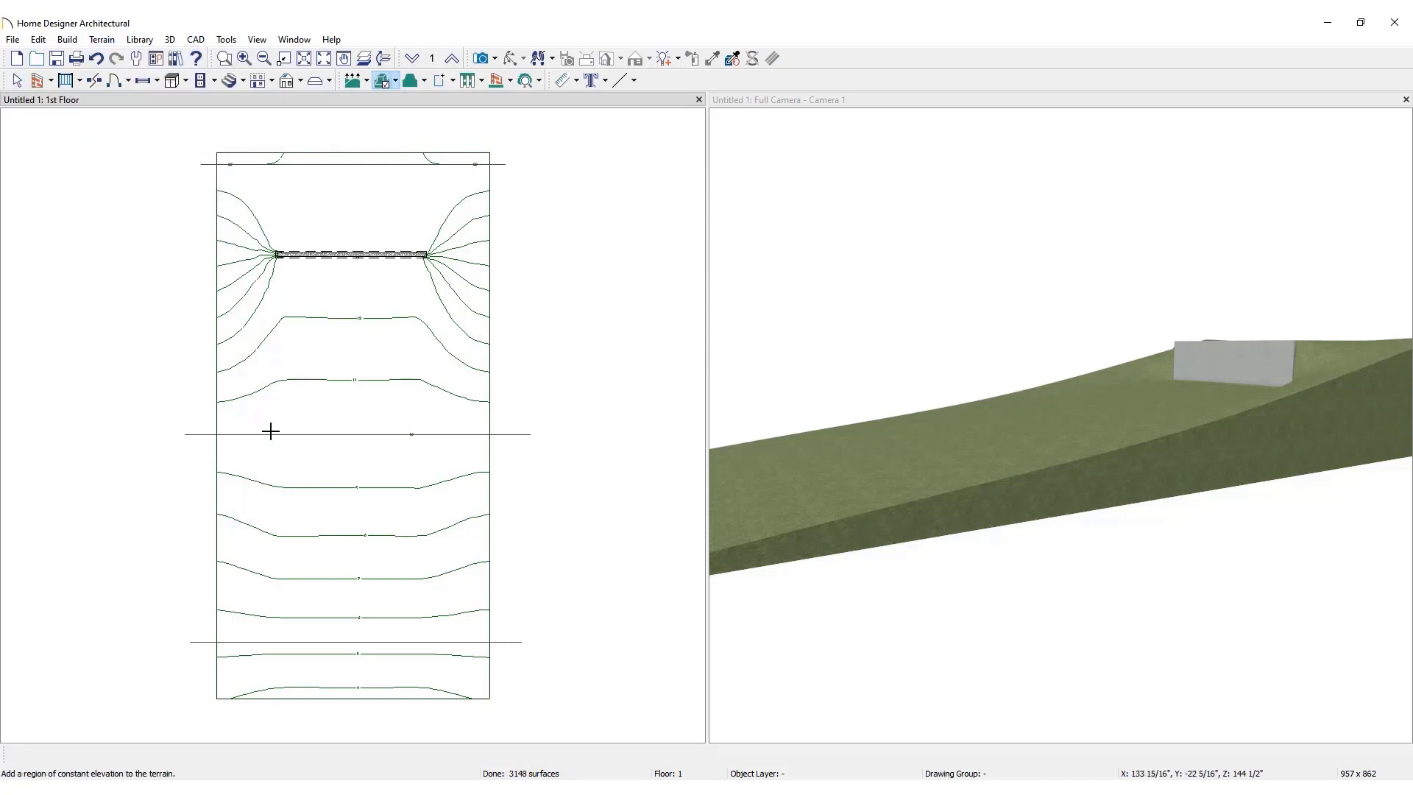
pyautogui.moveTo(273, 477); pyautogui.dragTo(419, 609)
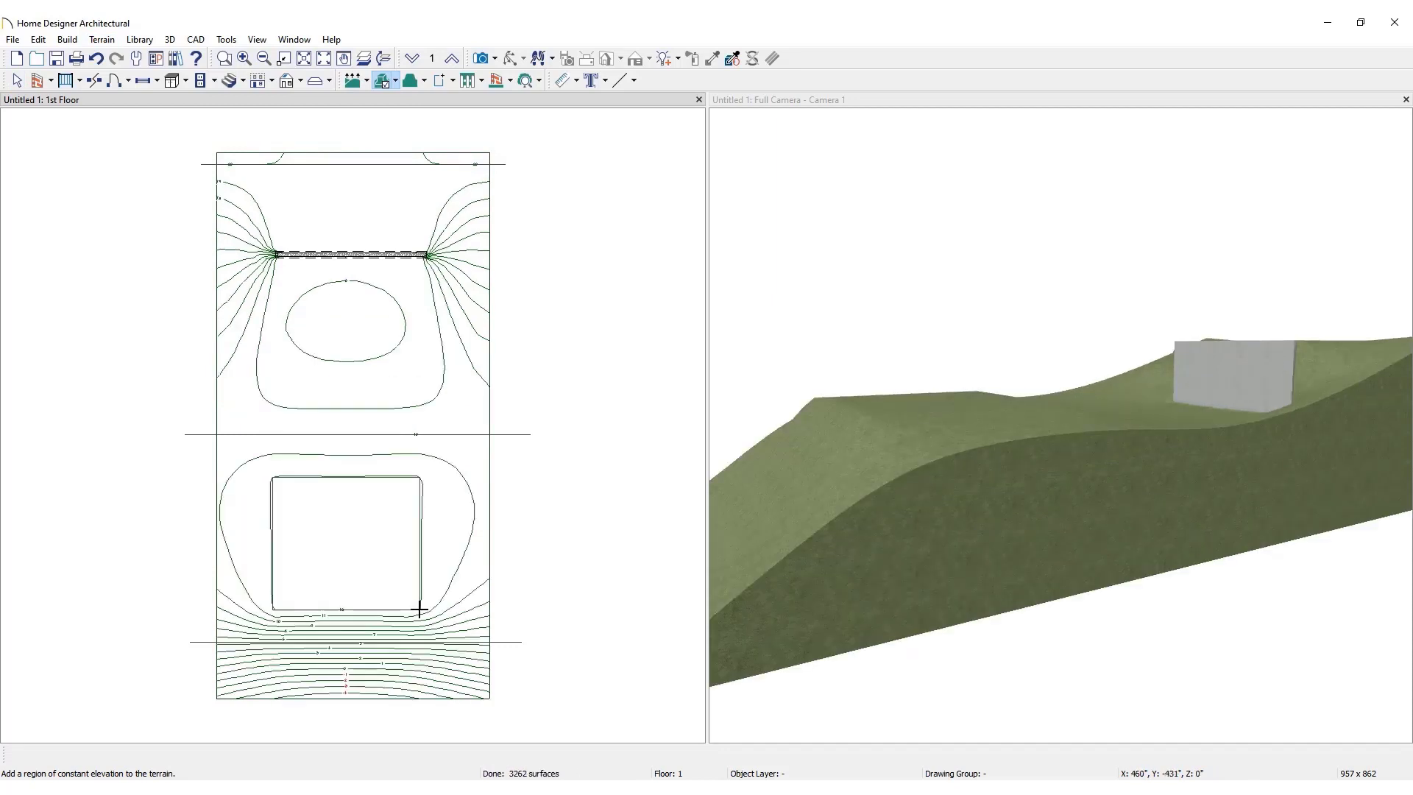
pyautogui.press('Escape')
# Step: Set the flat region's elevation to 10
pyautogui.click(421, 587)
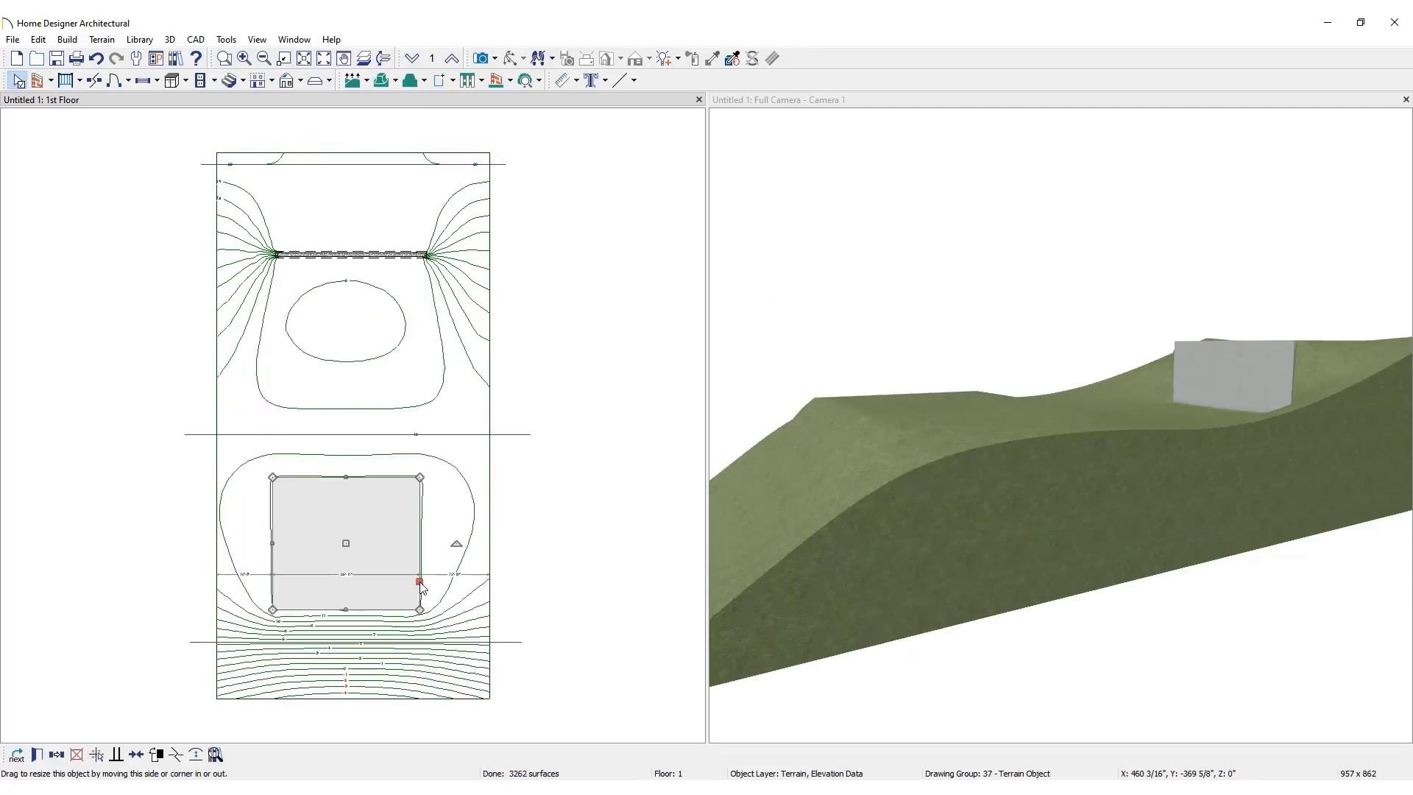
pyautogui.click(38, 754)
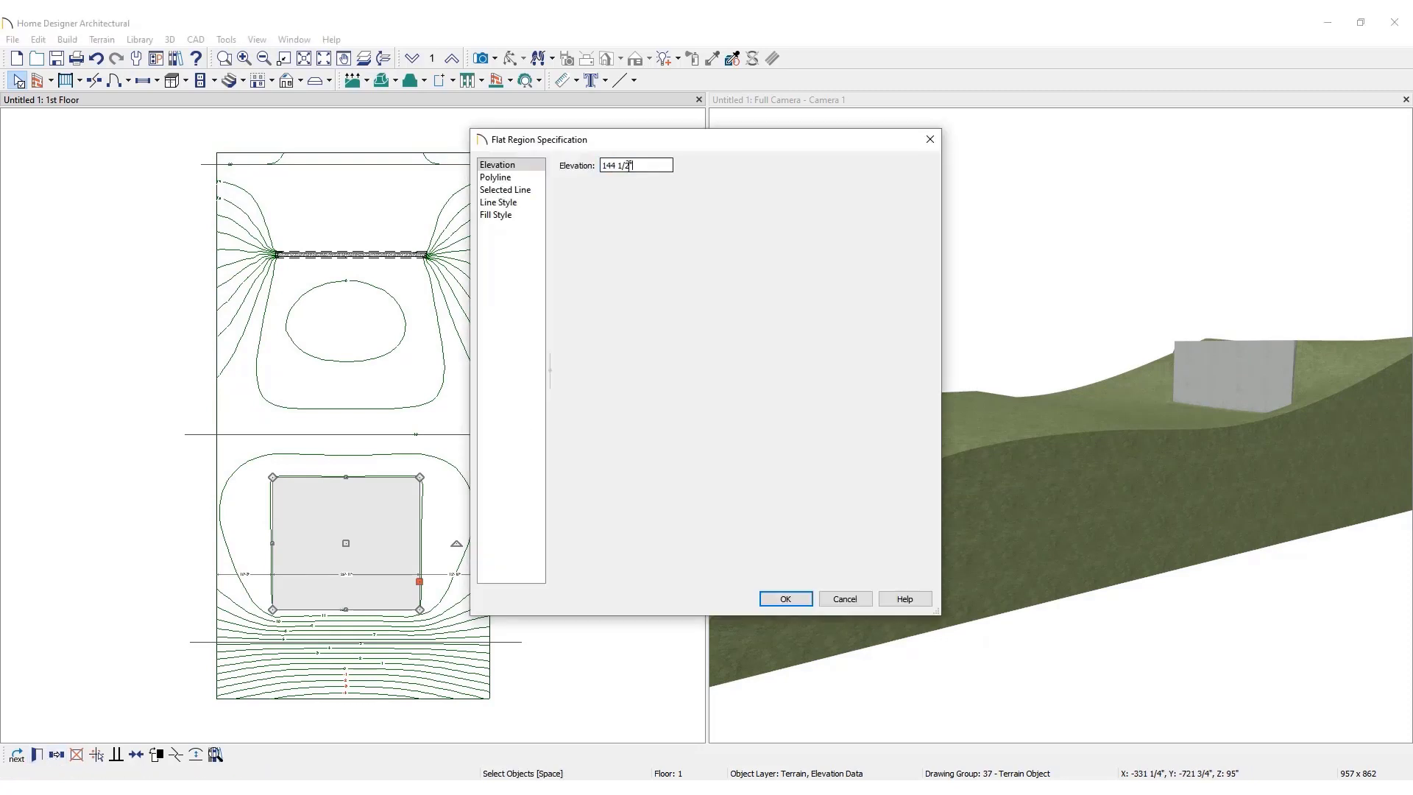
pyautogui.write('10')
pyautogui.click(809, 599)
# Step: Notch the region's bottom-left corner and turn its bottom edge into an arc
pyautogui.moveTo(346, 610)
pyautogui.mouseDown()
pyautogui.moveTo(346, 594)
pyautogui.moveTo(290, 558)
pyautogui.moveTo(349, 611)
pyautogui.mouseUp()
pyautogui.click(290, 593)
pyautogui.click(372, 593)
pyautogui.click(195, 755)
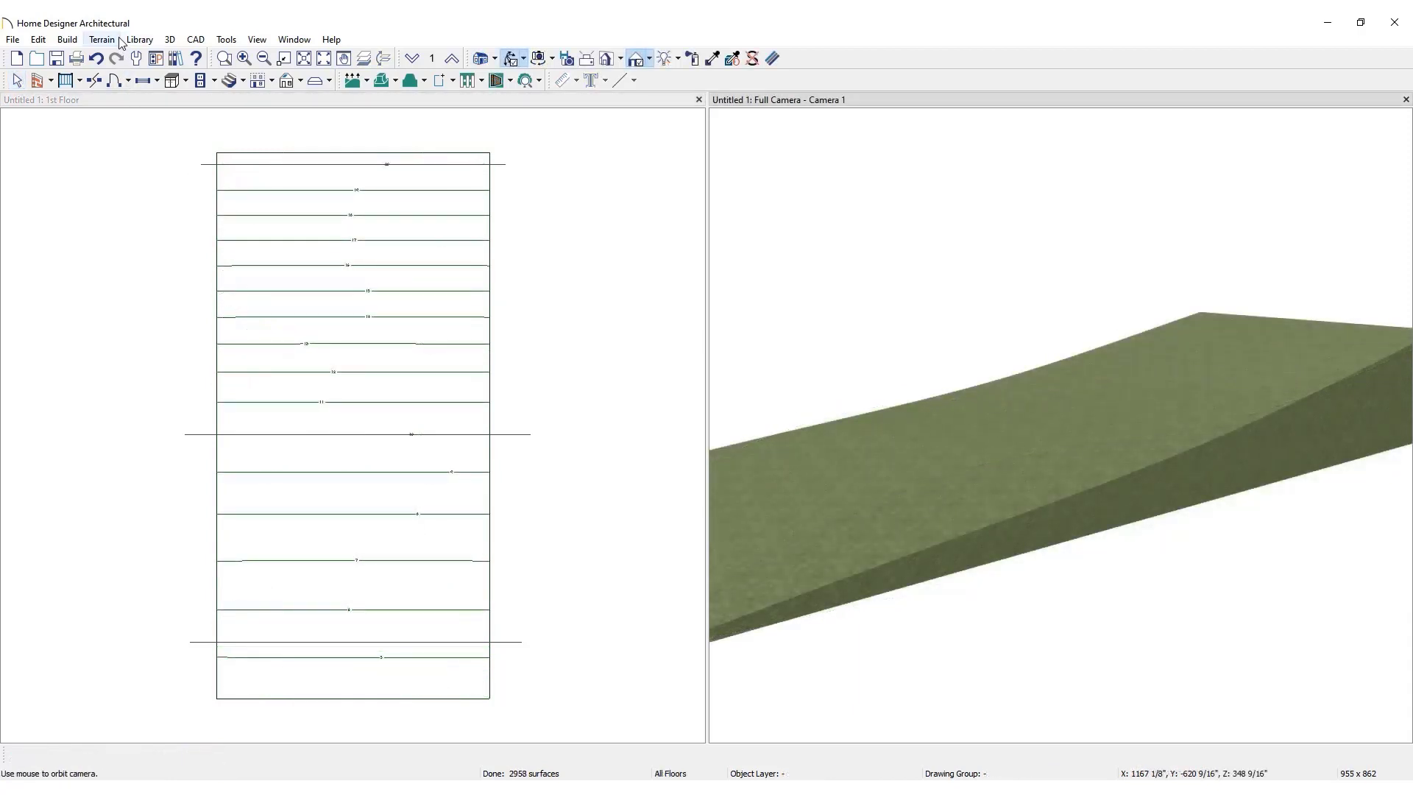
# Step: Draw an oval raised region near the upper left of the lot
pyautogui.click(107, 40)
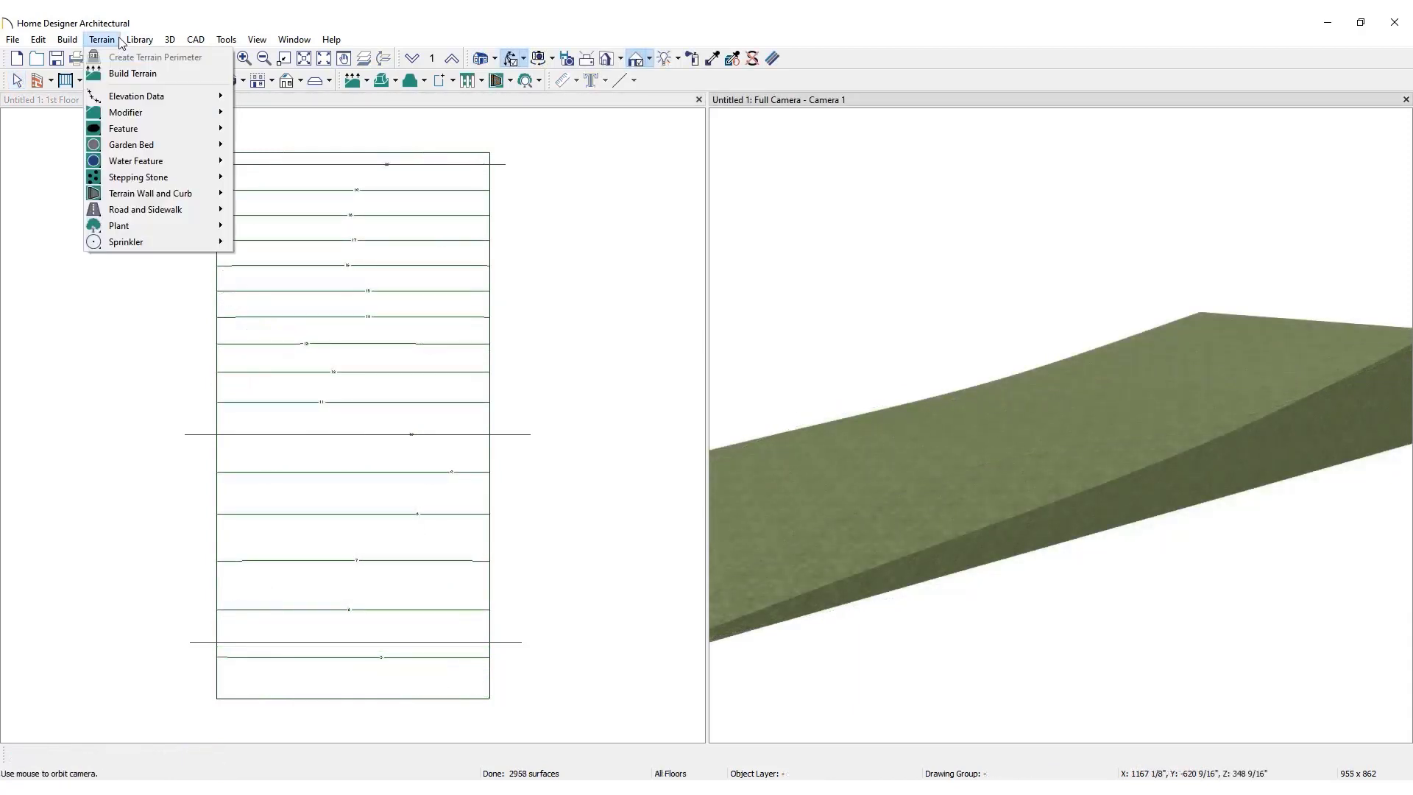
pyautogui.moveTo(153, 111)
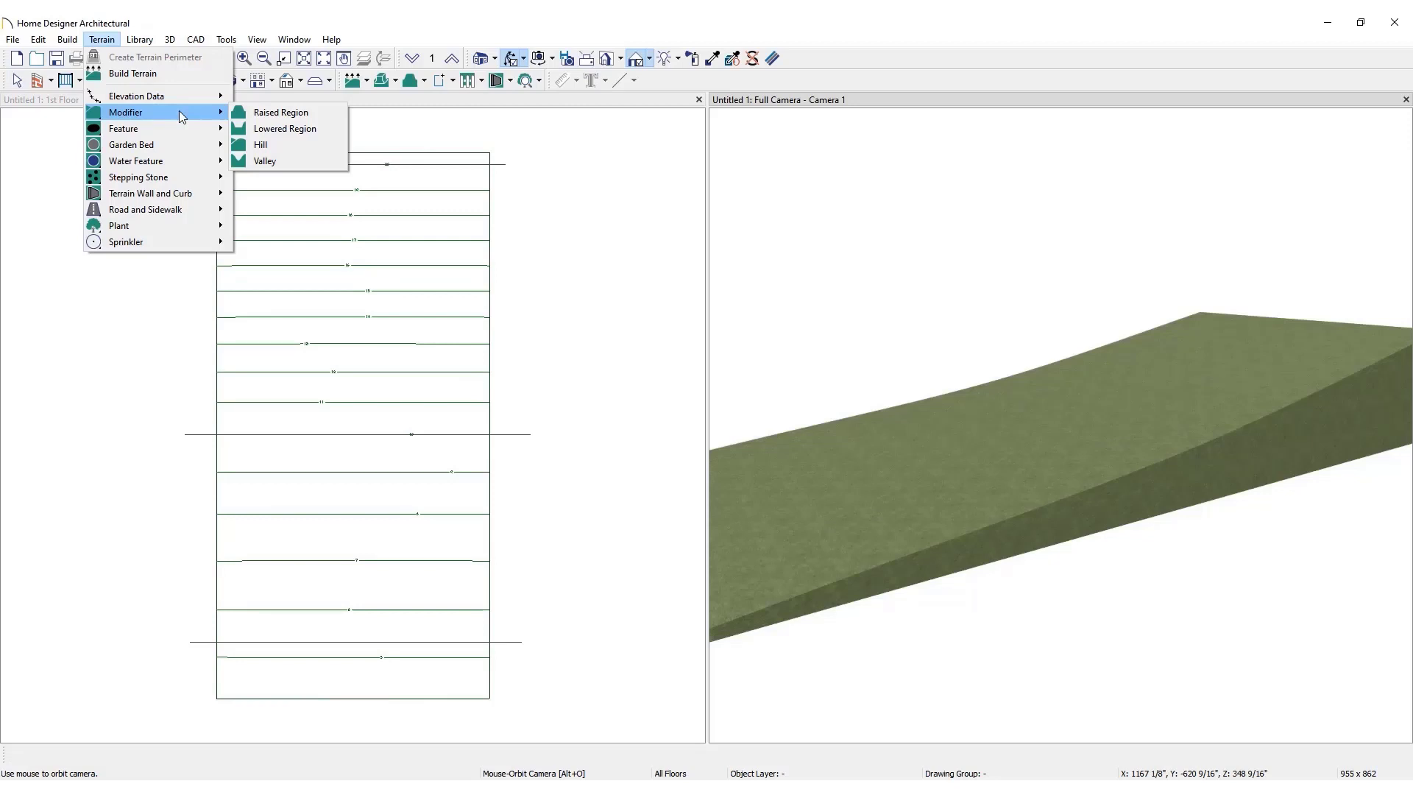
pyautogui.click(325, 115)
pyautogui.click(327, 116)
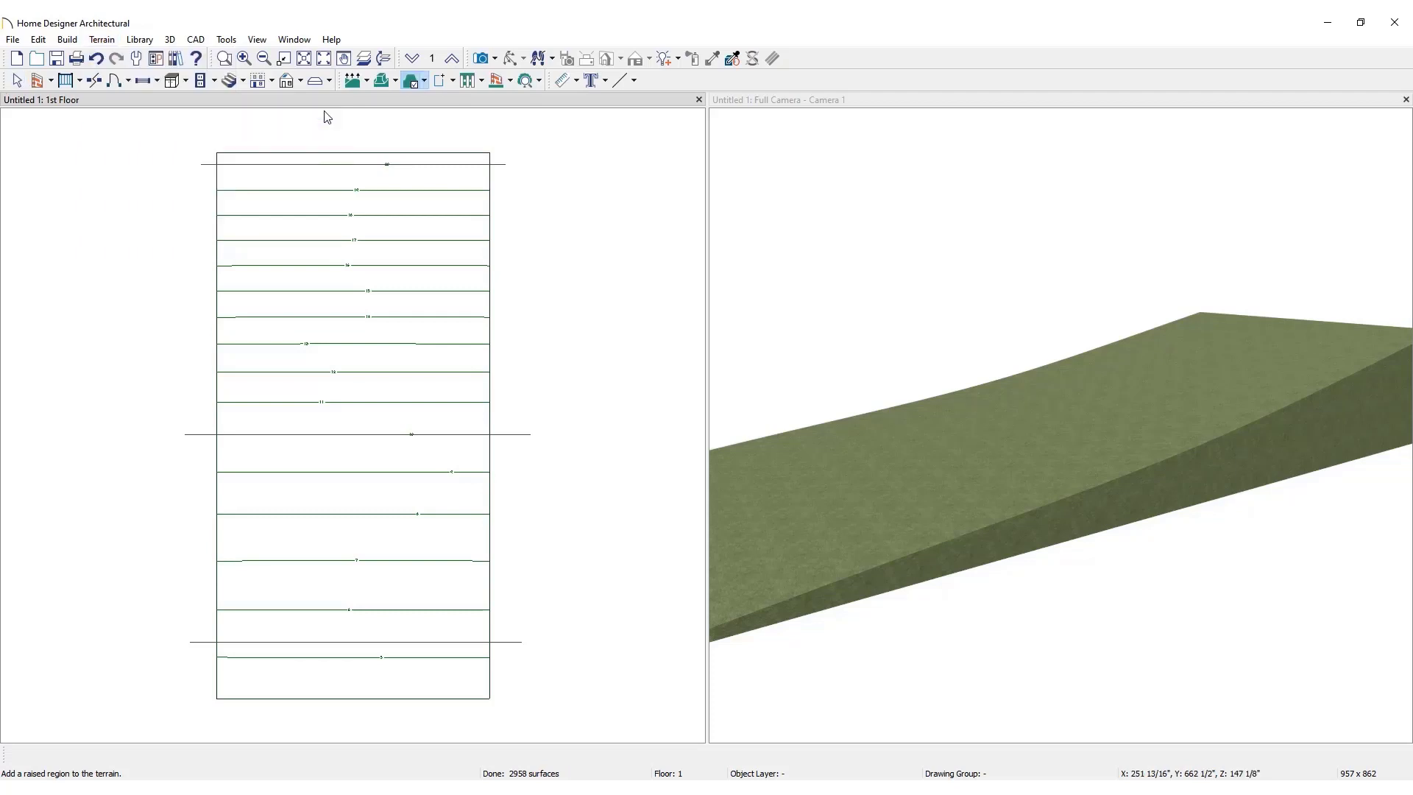
pyautogui.moveTo(253, 300); pyautogui.dragTo(322, 352)
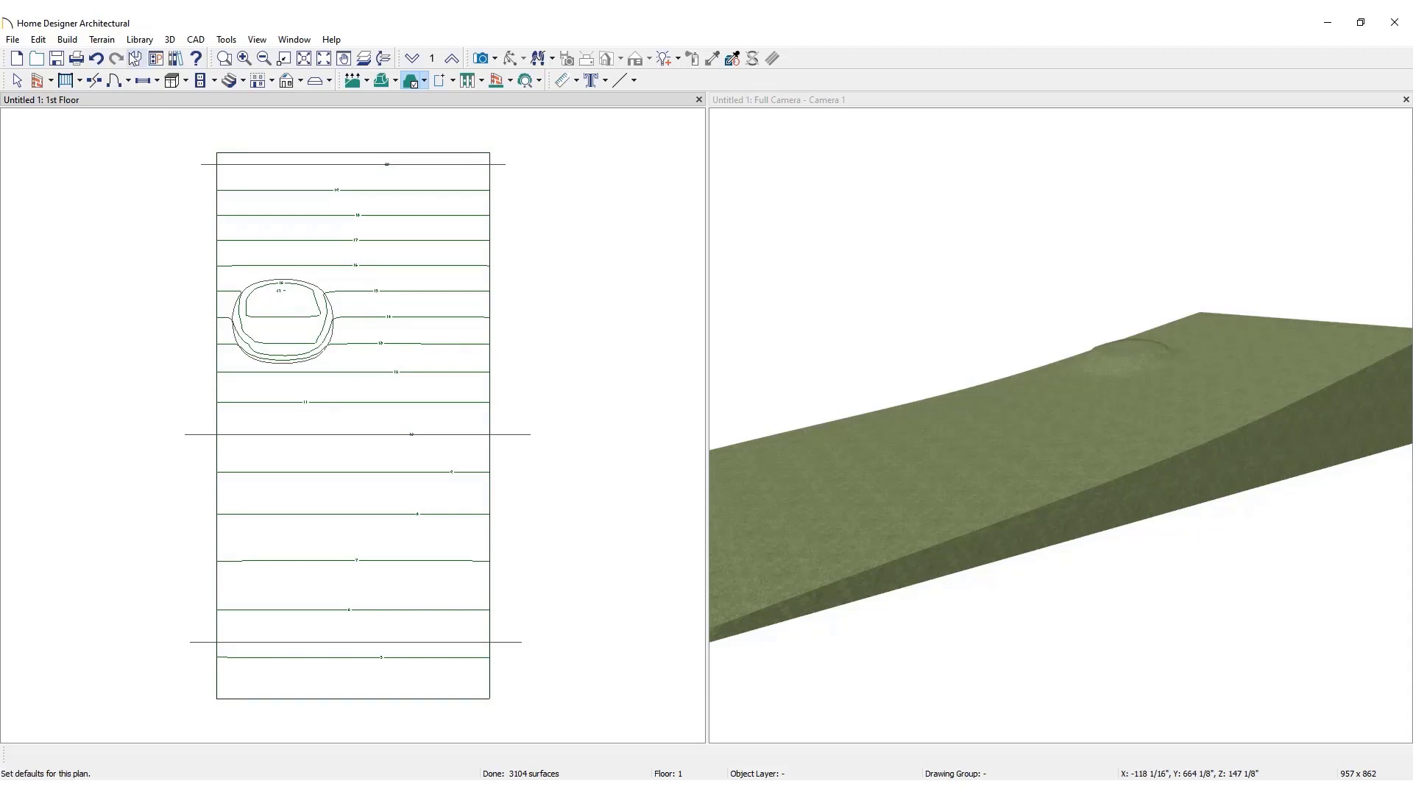
# Step: Add a lowered region right of the raised one and orbit the 3D view
pyautogui.click(101, 39)
pyautogui.moveTo(223, 114)
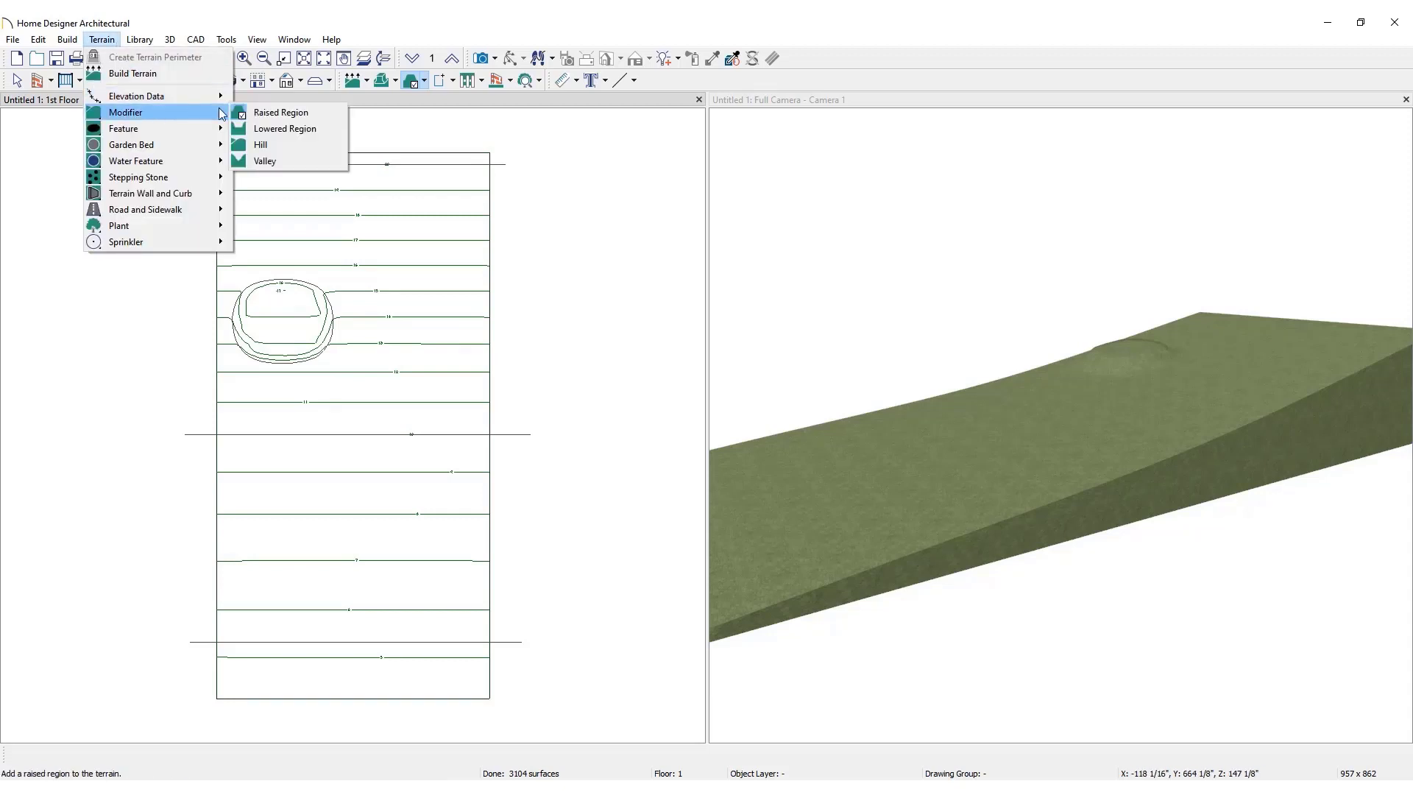
pyautogui.click(330, 131)
pyautogui.moveTo(386, 285); pyautogui.dragTo(458, 363)
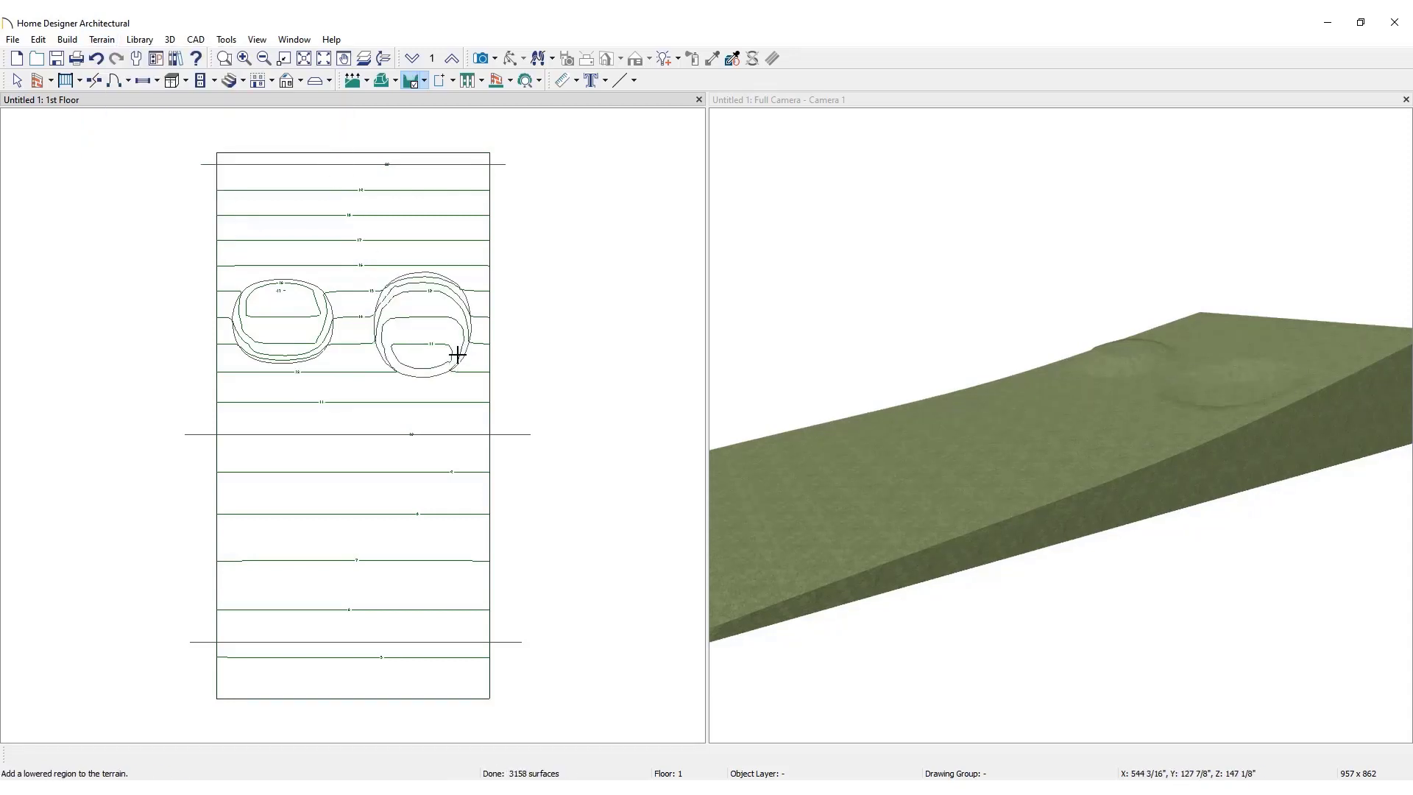
pyautogui.click(918, 304)
pyautogui.click(514, 58)
pyautogui.moveTo(1135, 360); pyautogui.dragTo(1178, 354)
# Step: Draw a hill in the left middle of the lot
pyautogui.click(102, 40)
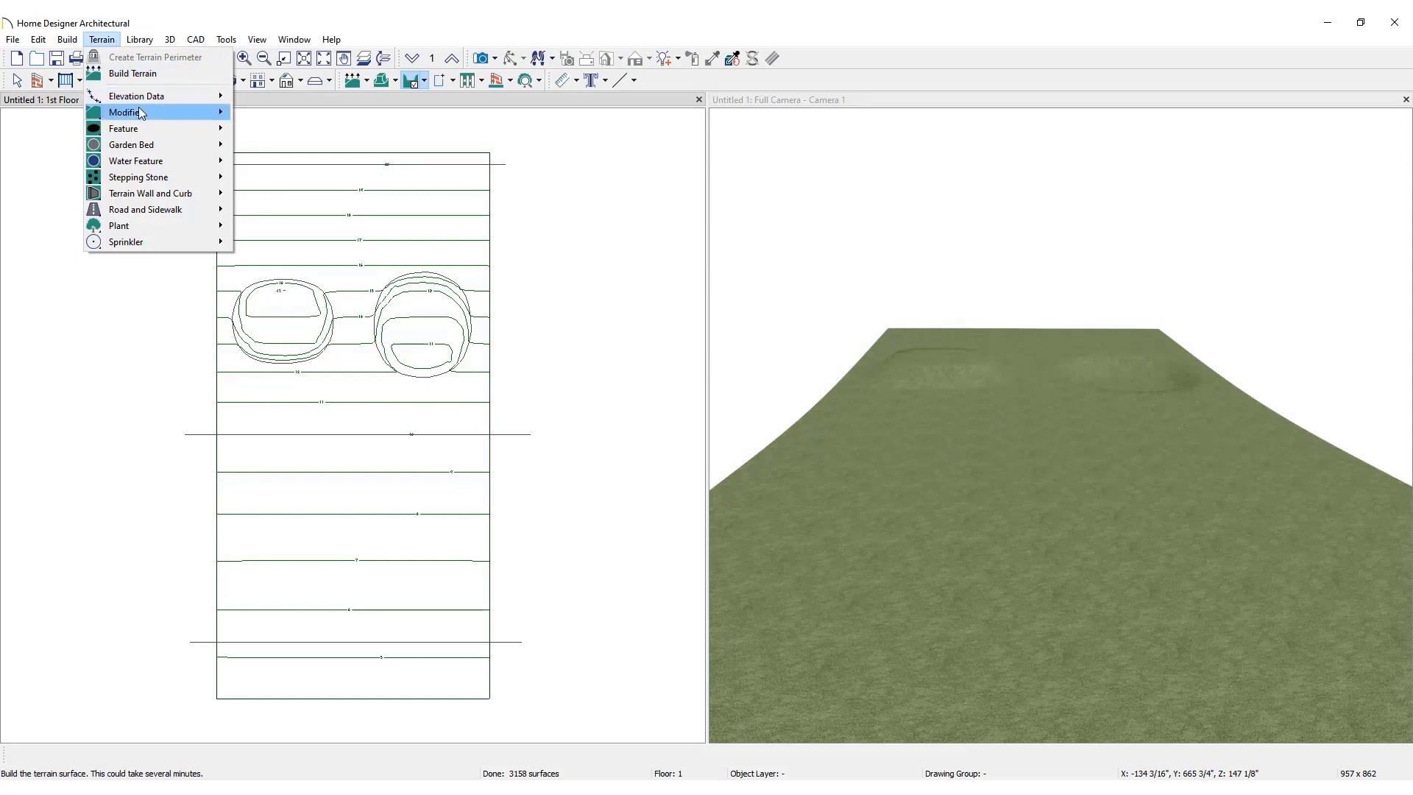
pyautogui.click(293, 145)
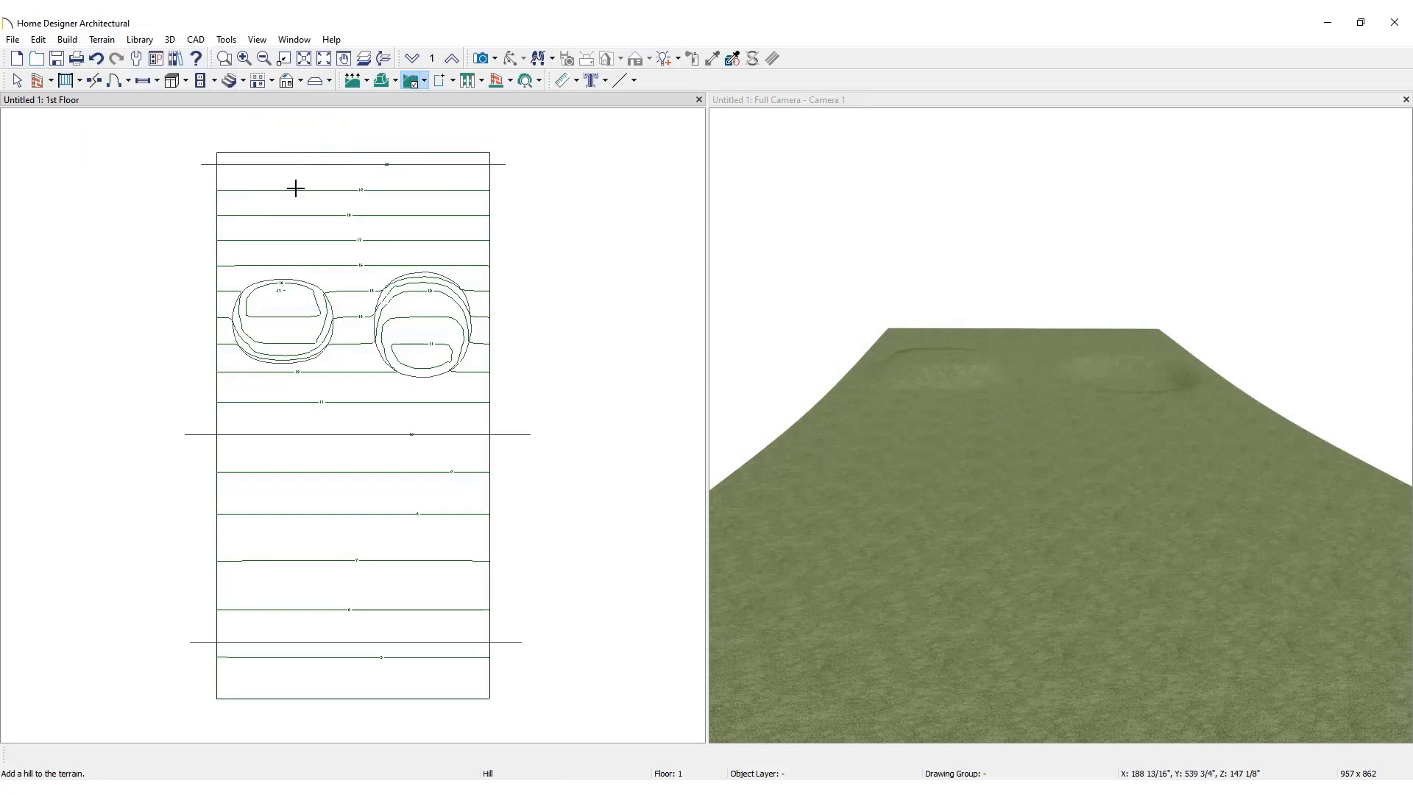
pyautogui.moveTo(251, 426); pyautogui.dragTo(333, 510)
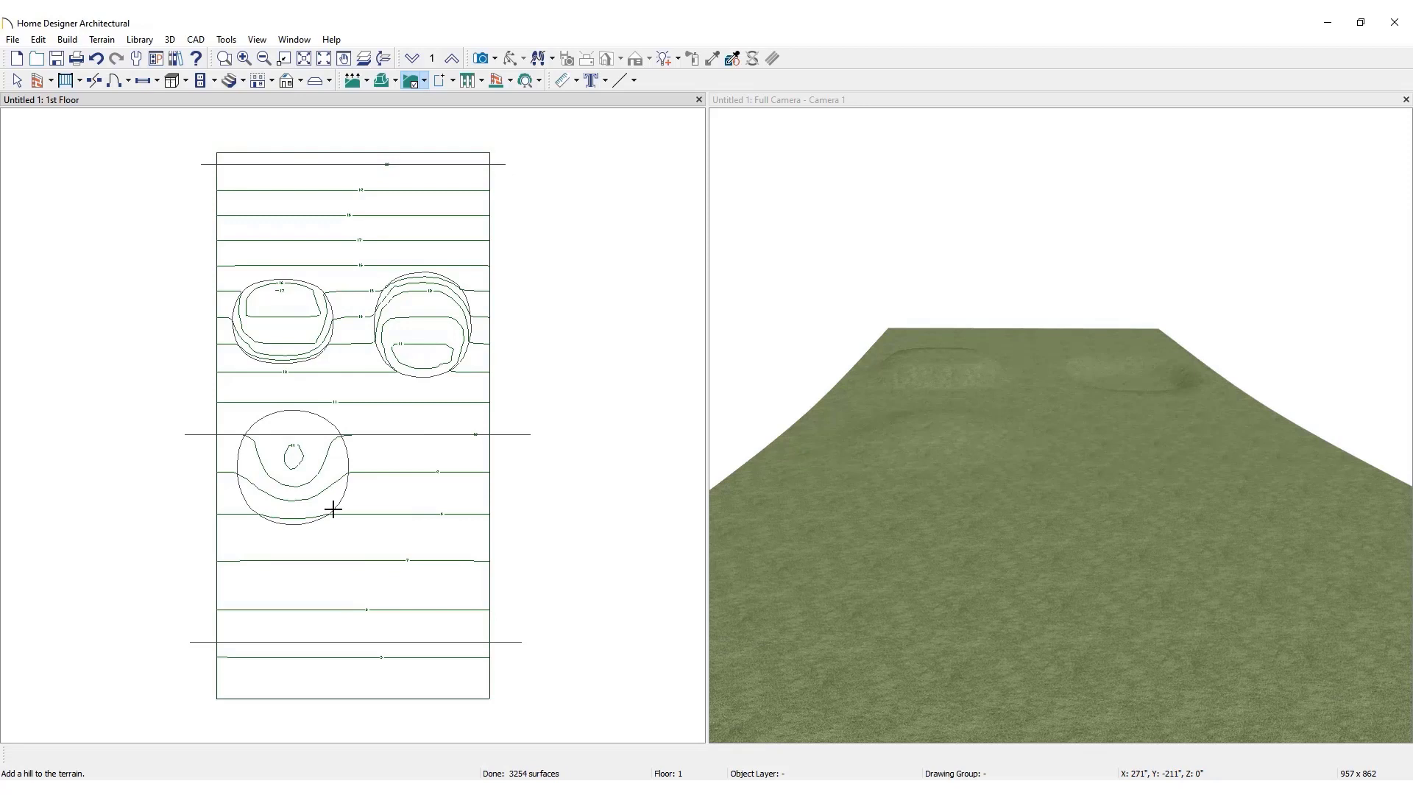
# Step: Draw a valley to the right of the hill and orbit the 3D camera view
pyautogui.click(115, 41)
pyautogui.moveTo(198, 115)
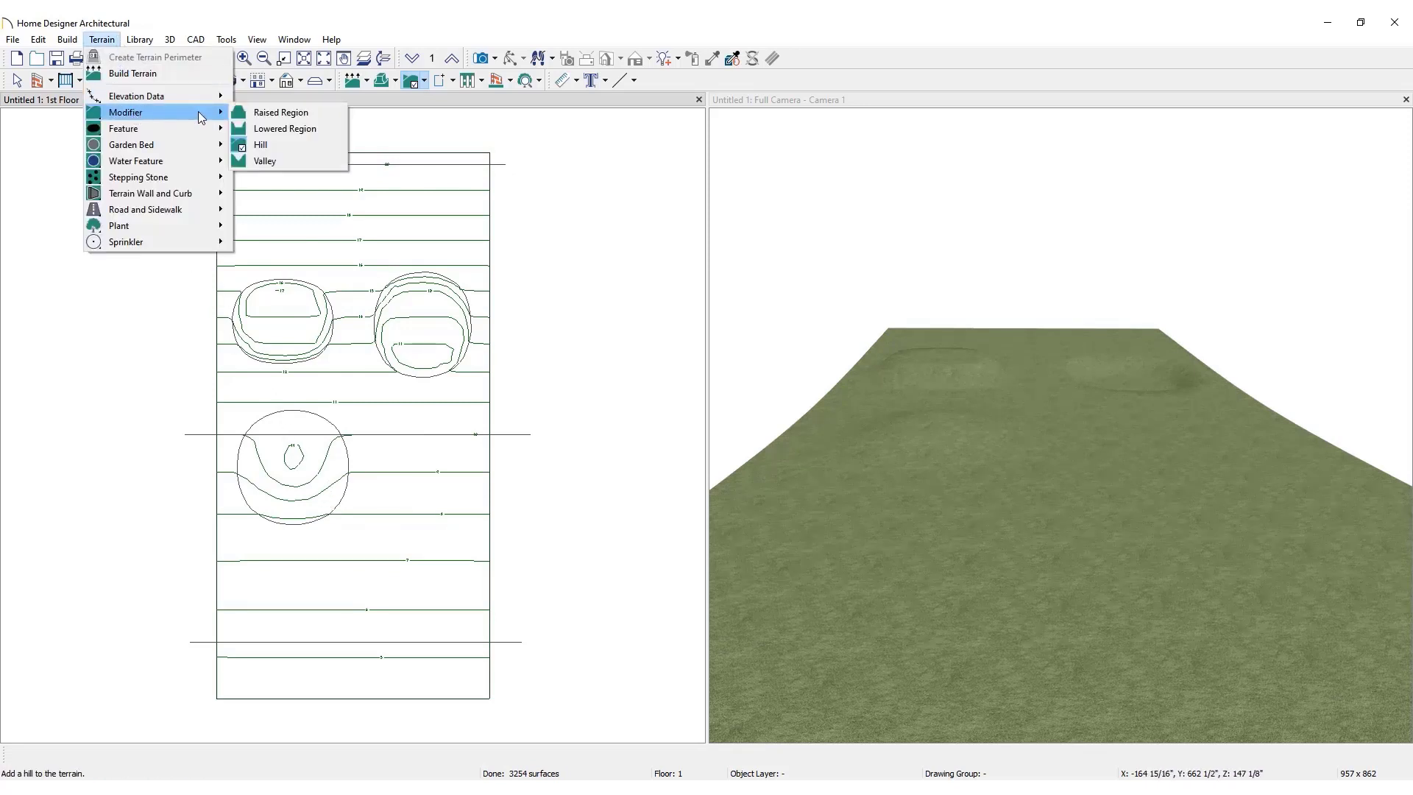
pyautogui.click(291, 166)
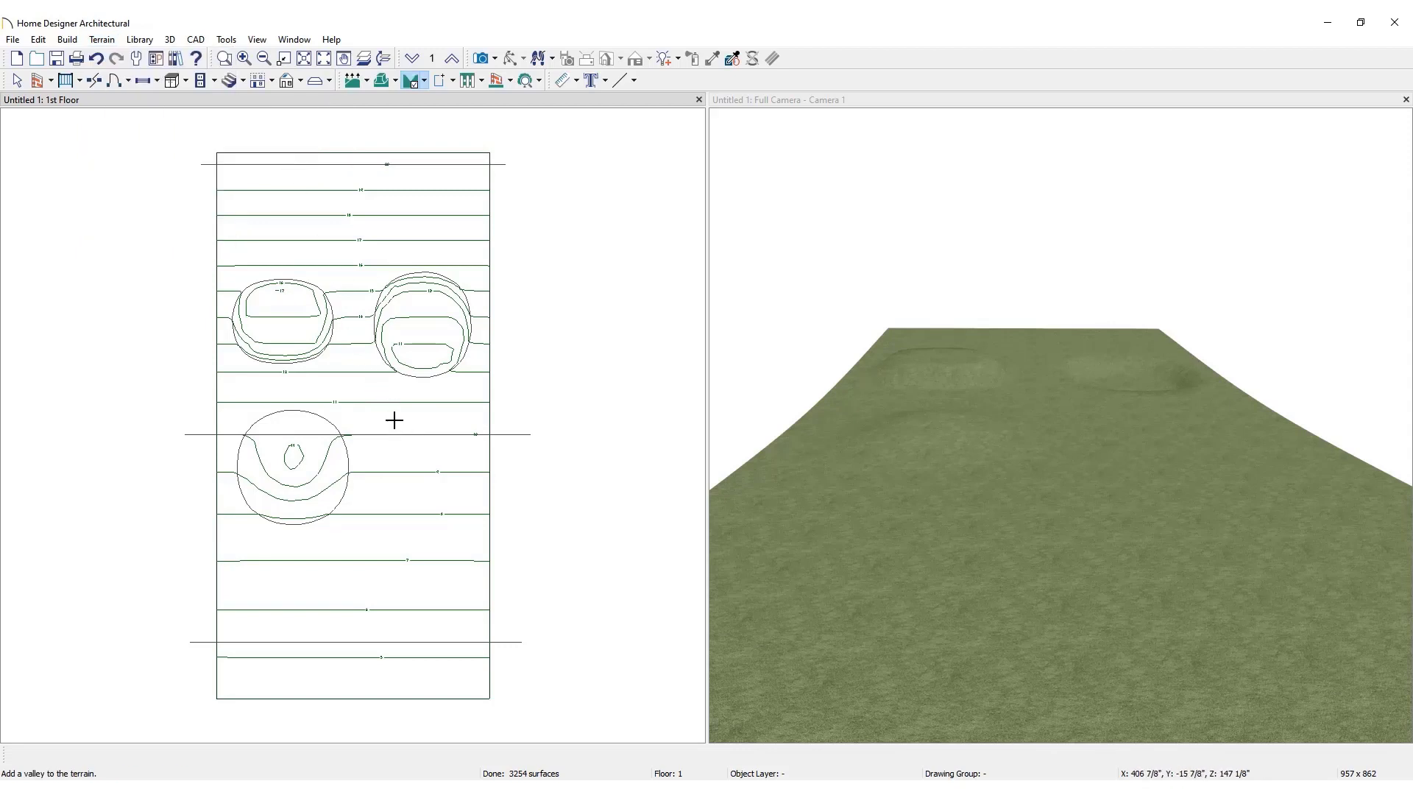
pyautogui.moveTo(377, 415); pyautogui.dragTo(471, 515)
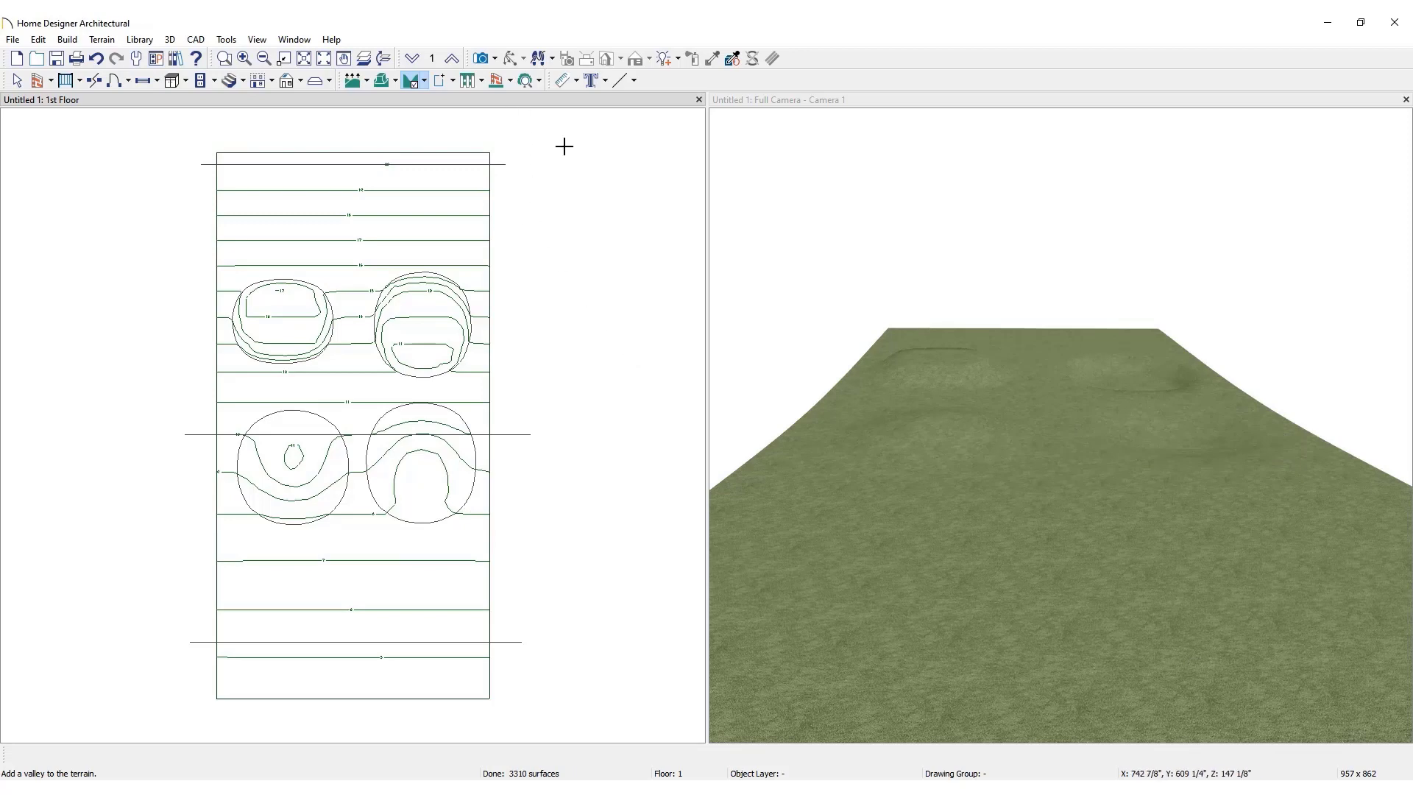
pyautogui.click(751, 246)
pyautogui.click(512, 63)
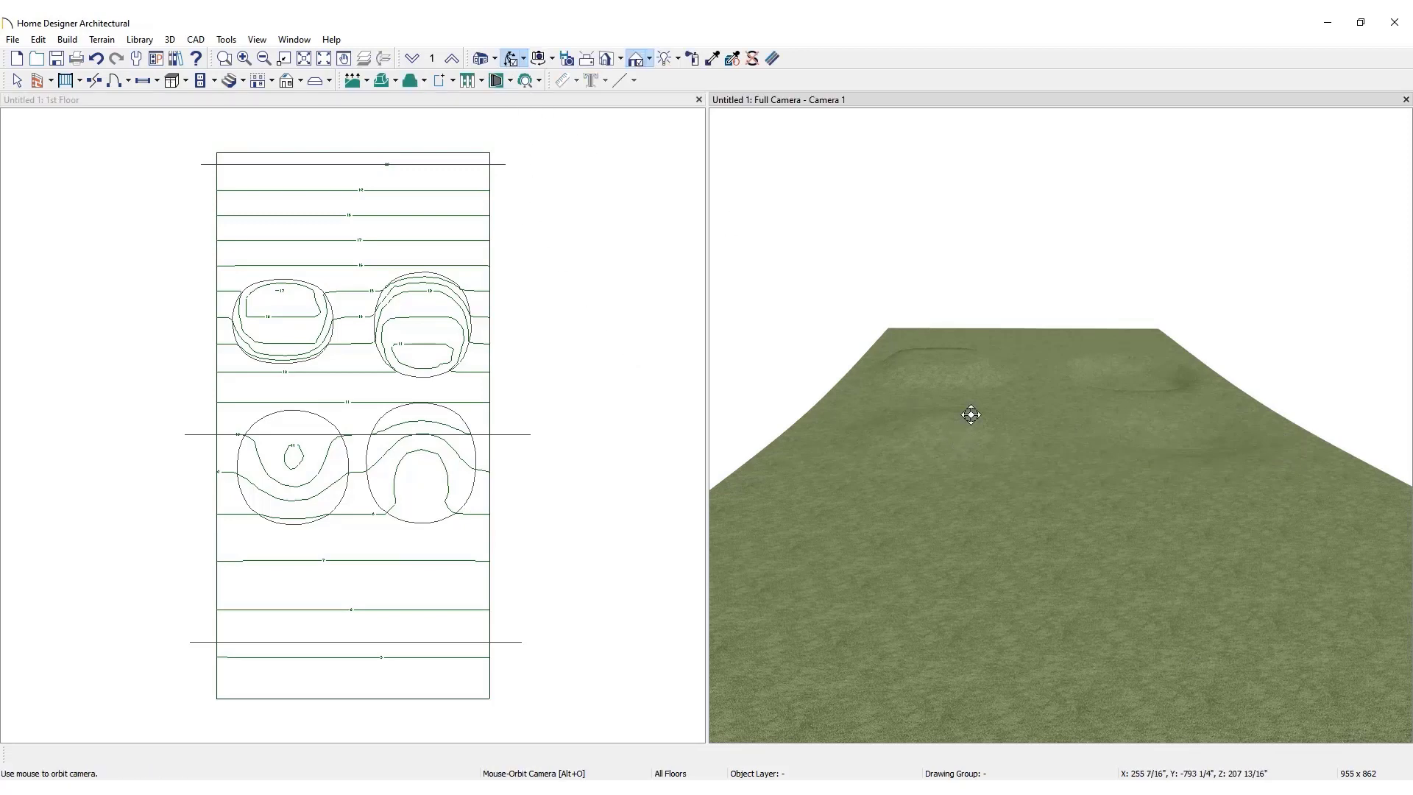
pyautogui.scroll(2, 972, 413)
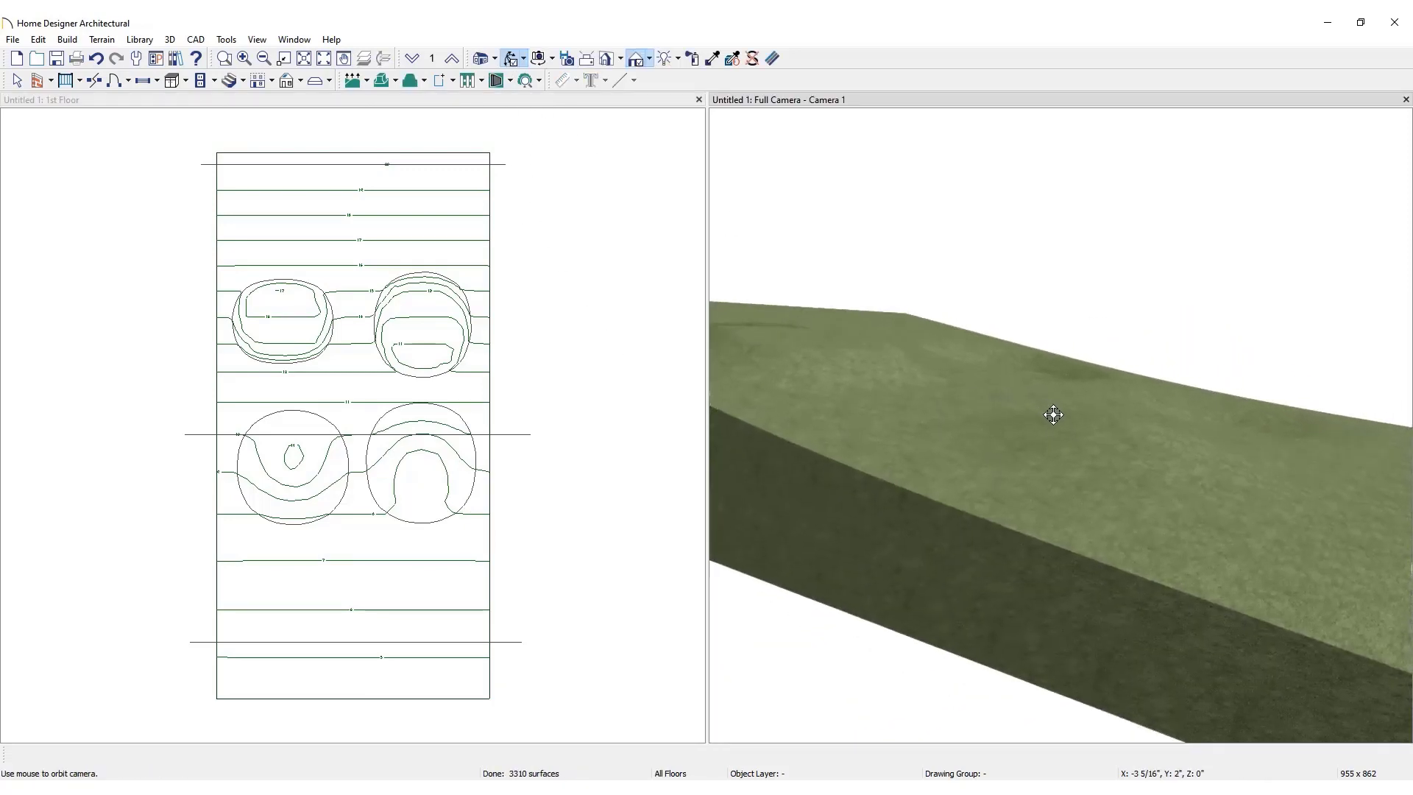